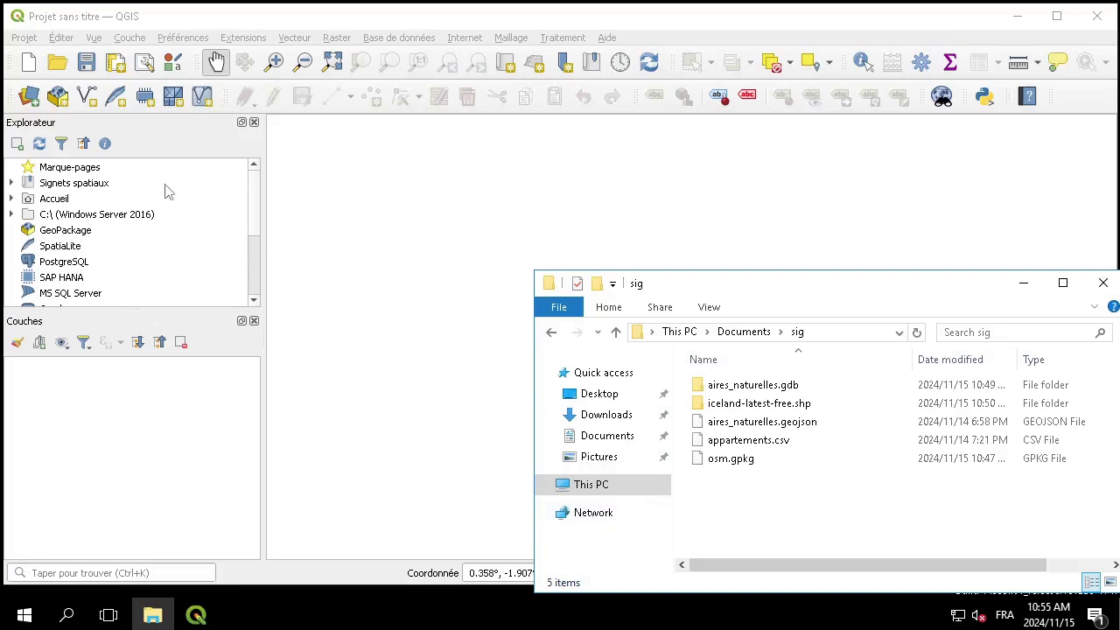
Open the data source manager on its vector source page and narrow the list of source types
left_click(29, 101)
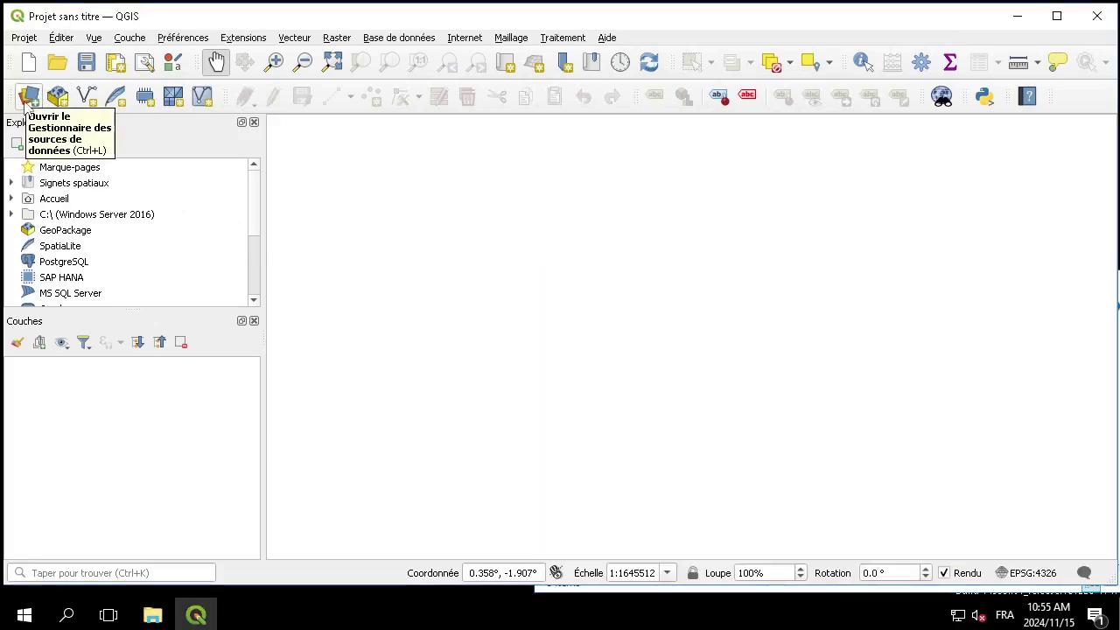
left_click(129, 38)
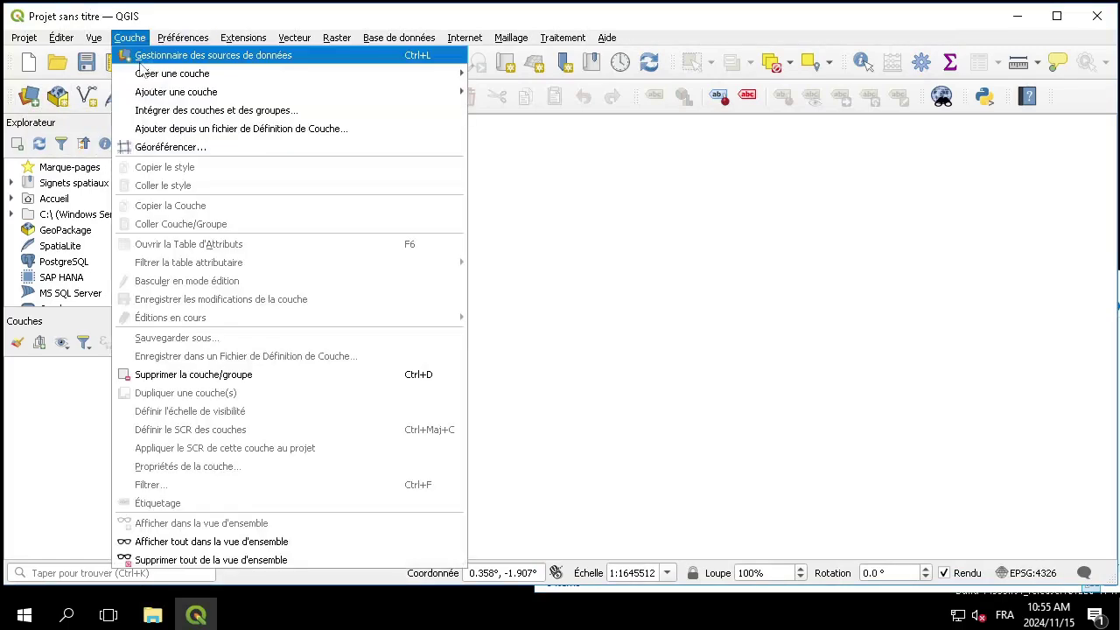
left_click(145, 62)
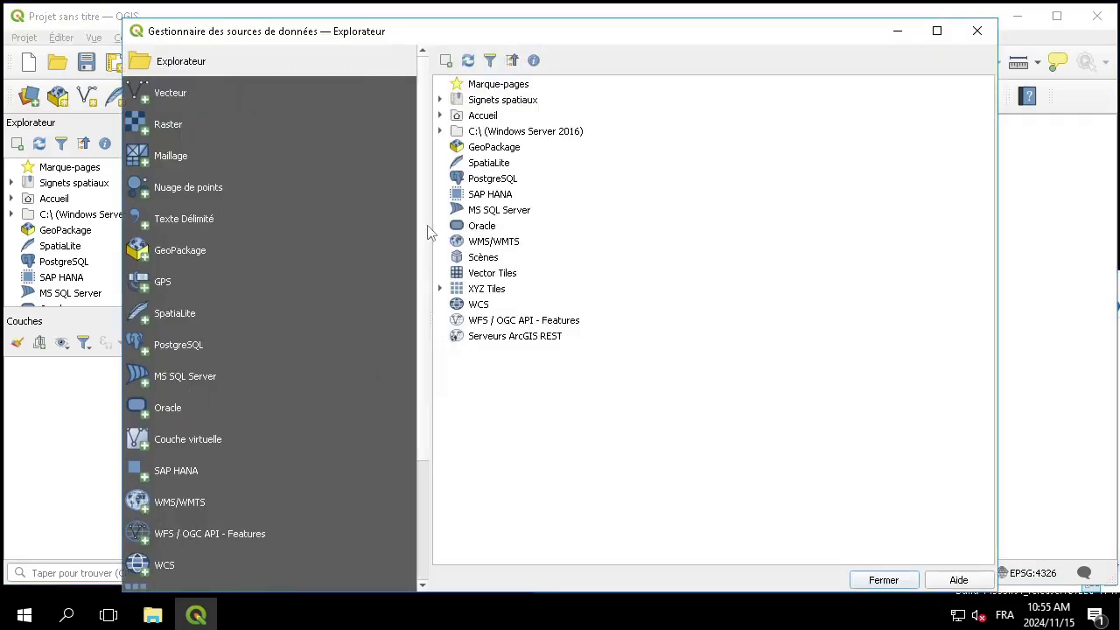
left_click(184, 98)
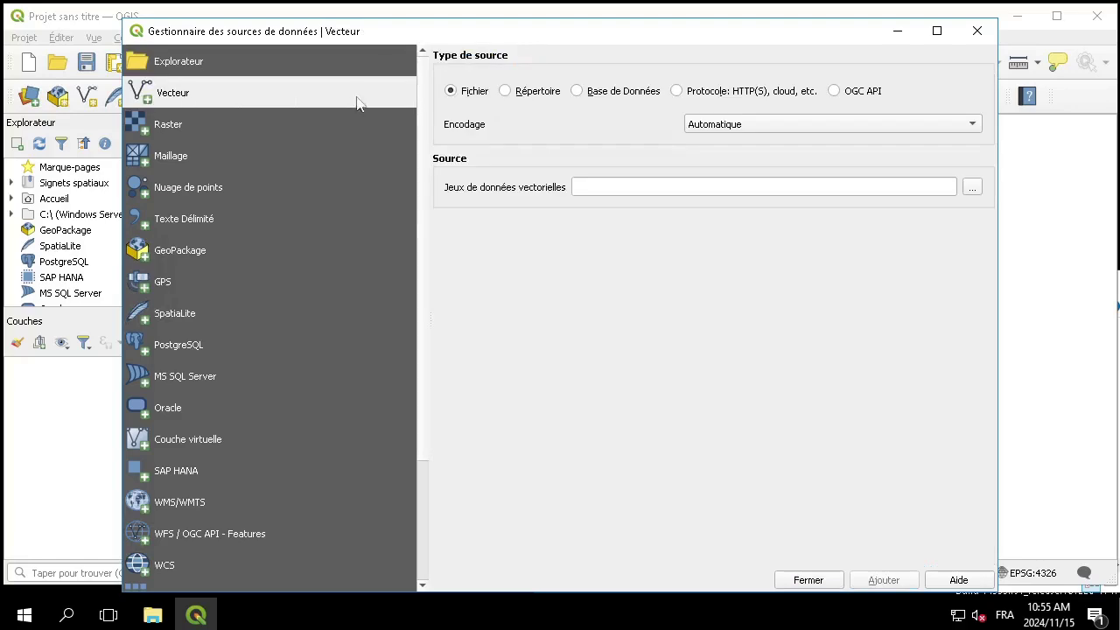
left_click_drag(426, 116, 350, 107)
Browse for a vector dataset in the iceland-latest-free.shp folder inside Documents\sig
left_click(530, 184)
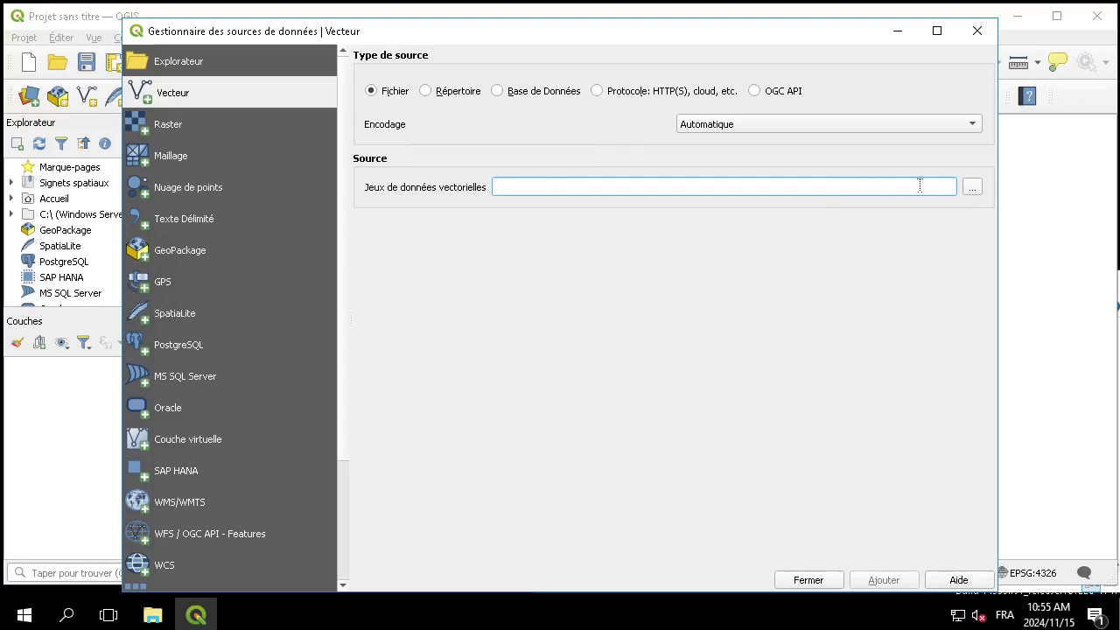
left_click(972, 187)
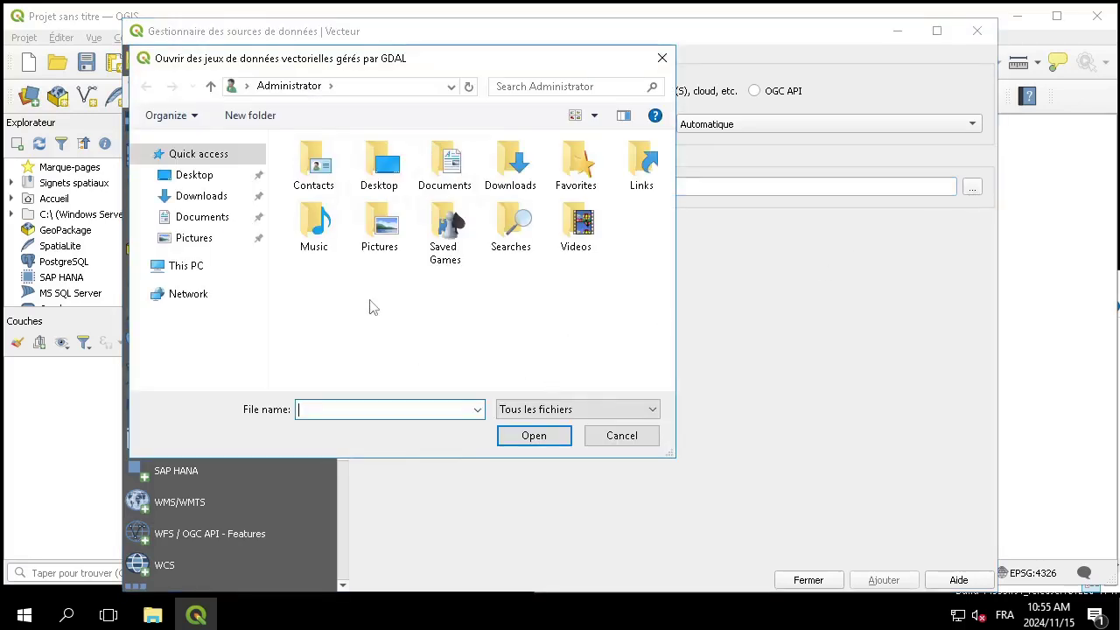
left_click(214, 220)
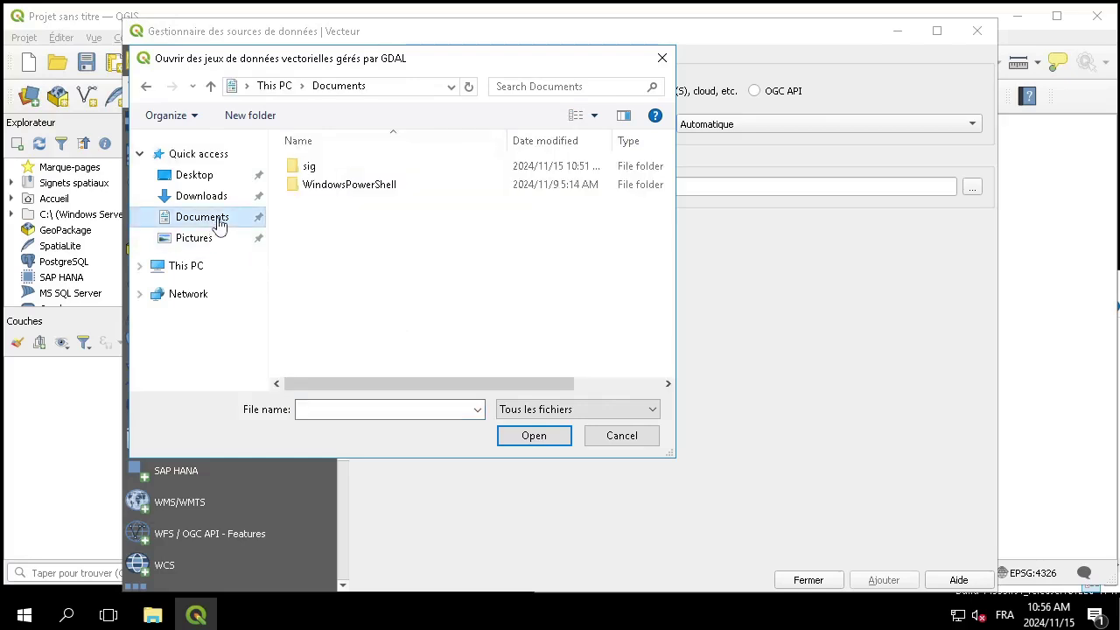
double_click(341, 166)
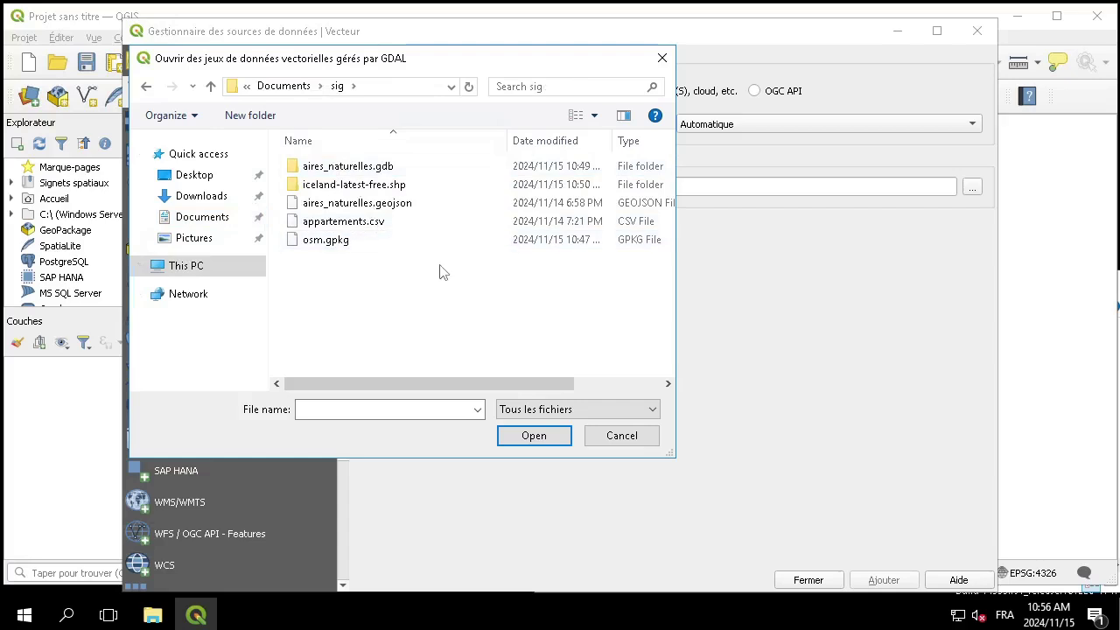
double_click(364, 187)
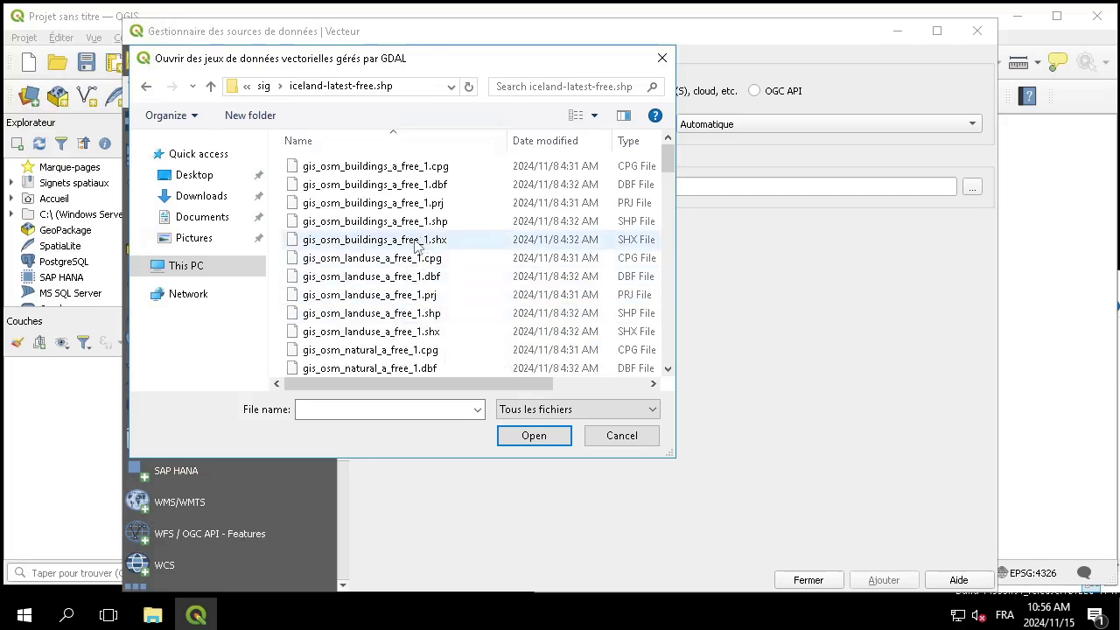
Select all component files of the gis_osm_buildings_a_free_1 shapefile, from the .cpg file through the .shx file
left_click(374, 223)
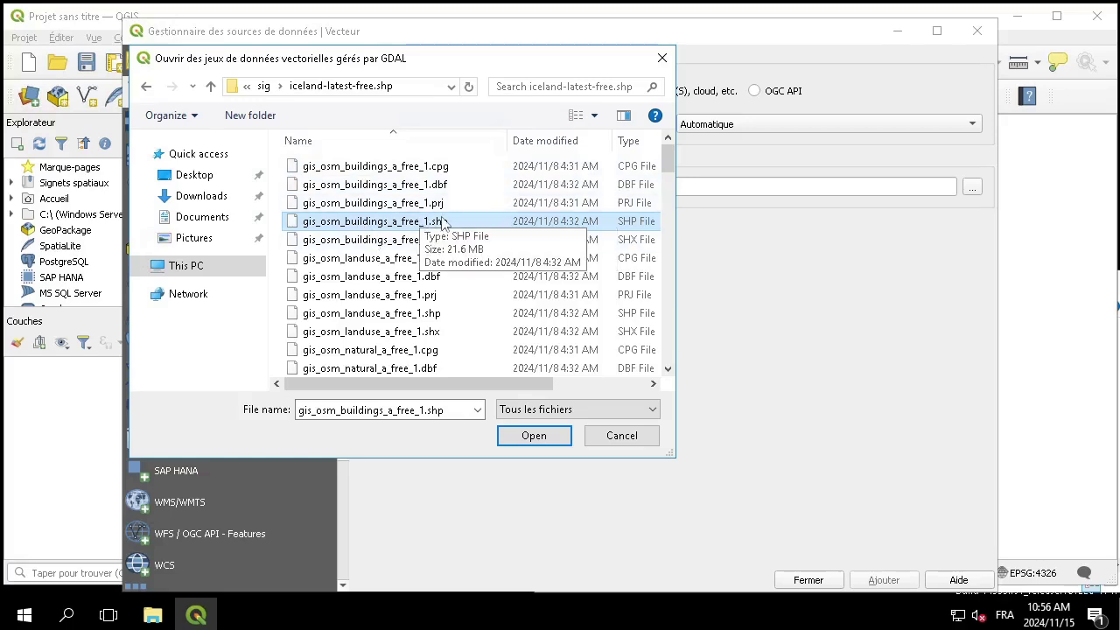
left_click(462, 168)
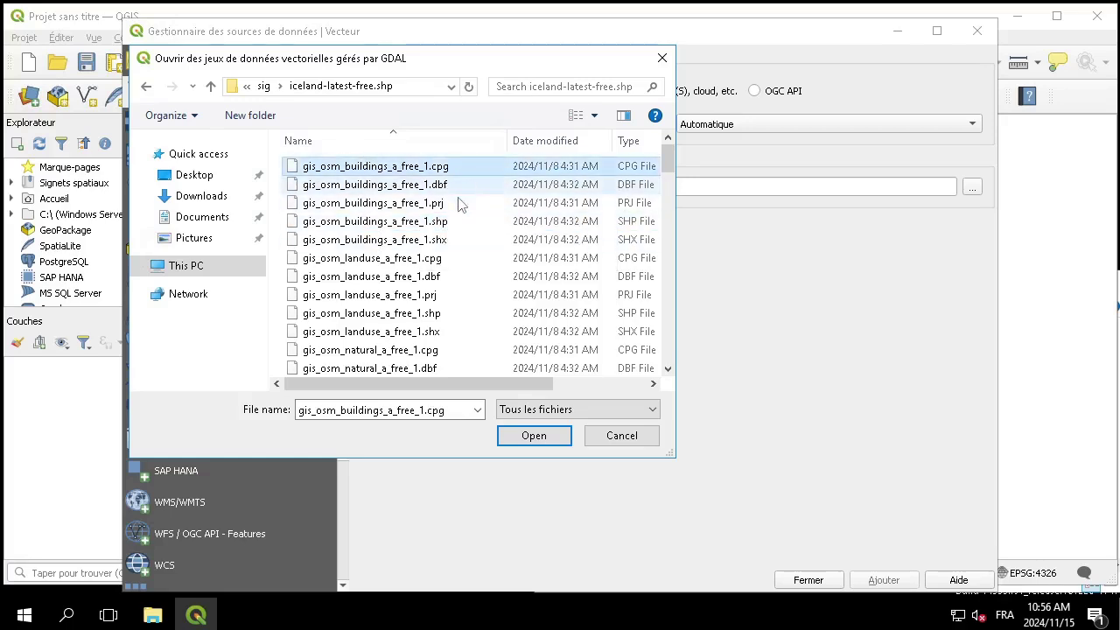
left_click(454, 242, "shift")
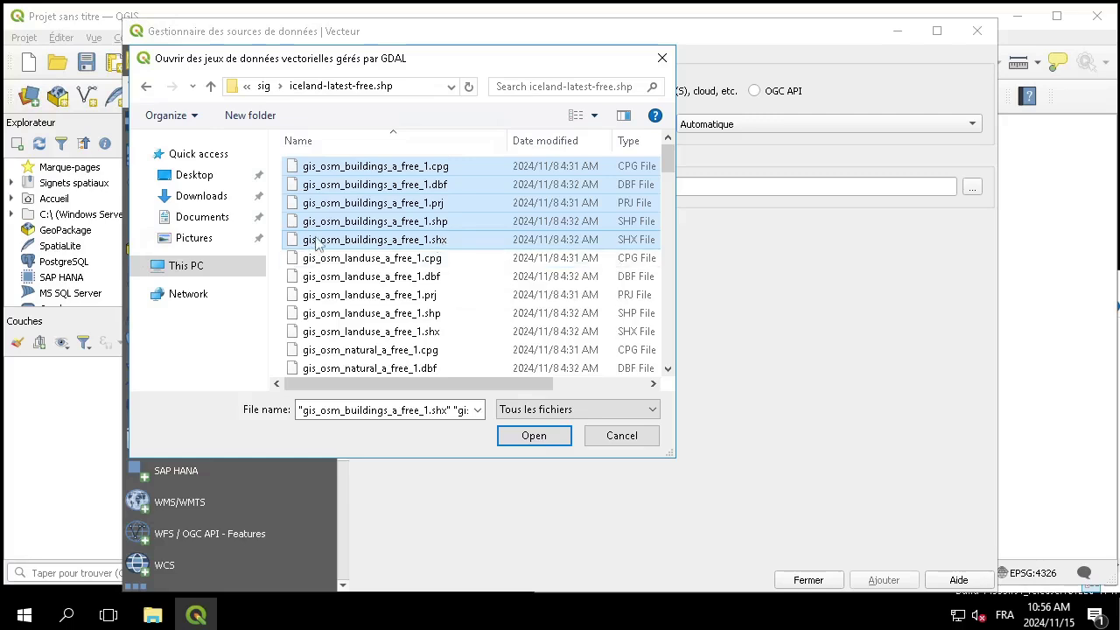
Add gis_osm_buildings_a_free_1.shp to the project as a vector layer and close the data source manager
left_click(437, 224)
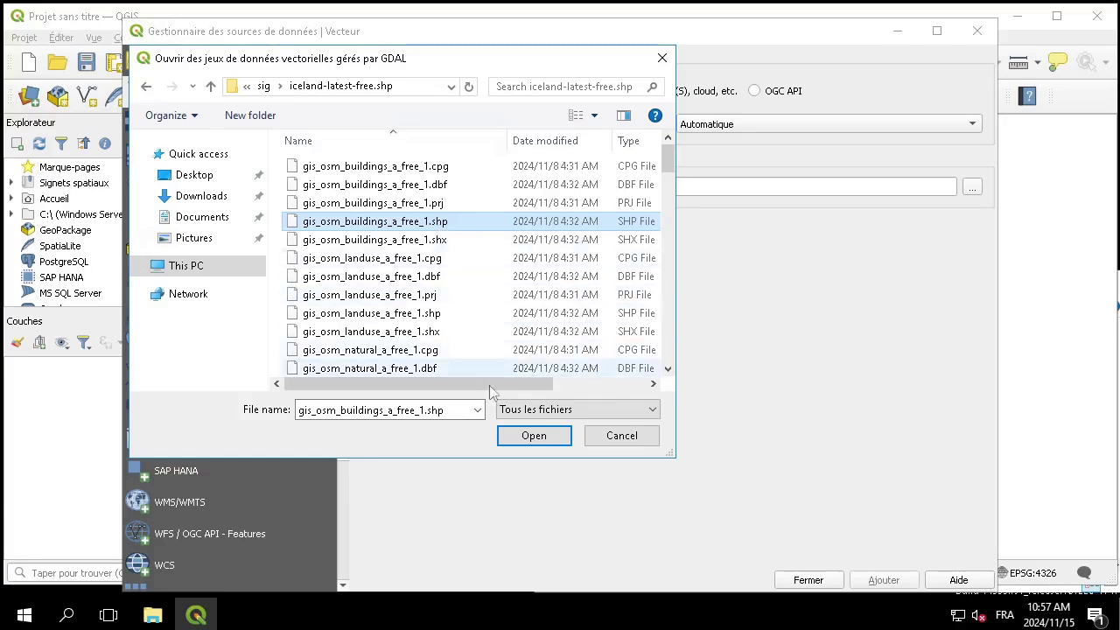
left_click(519, 438)
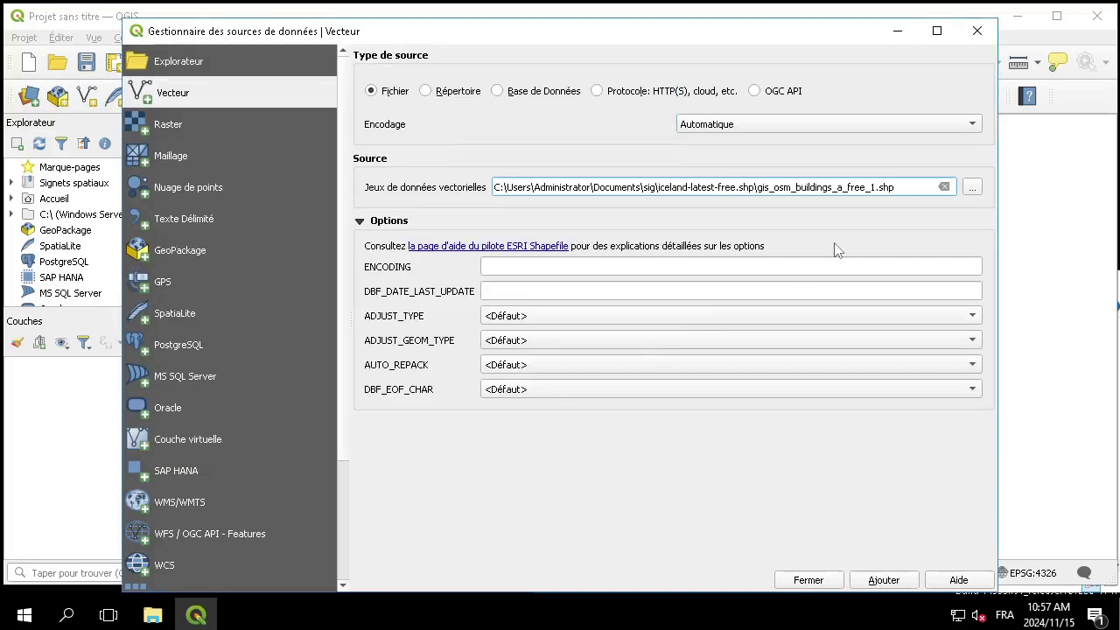
left_click(867, 581)
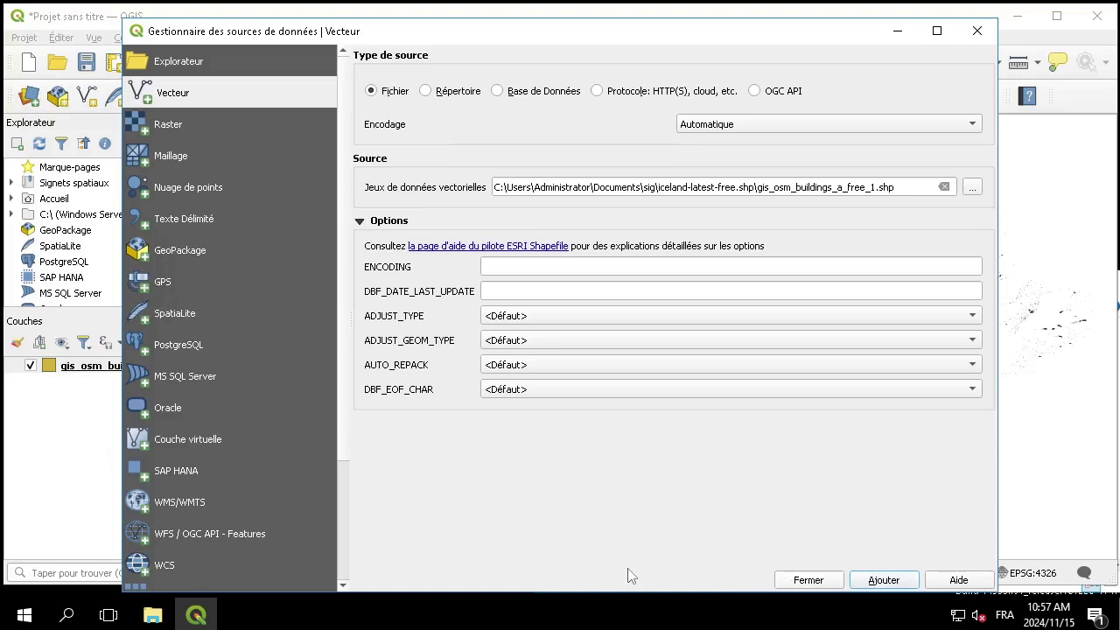
left_click(808, 580)
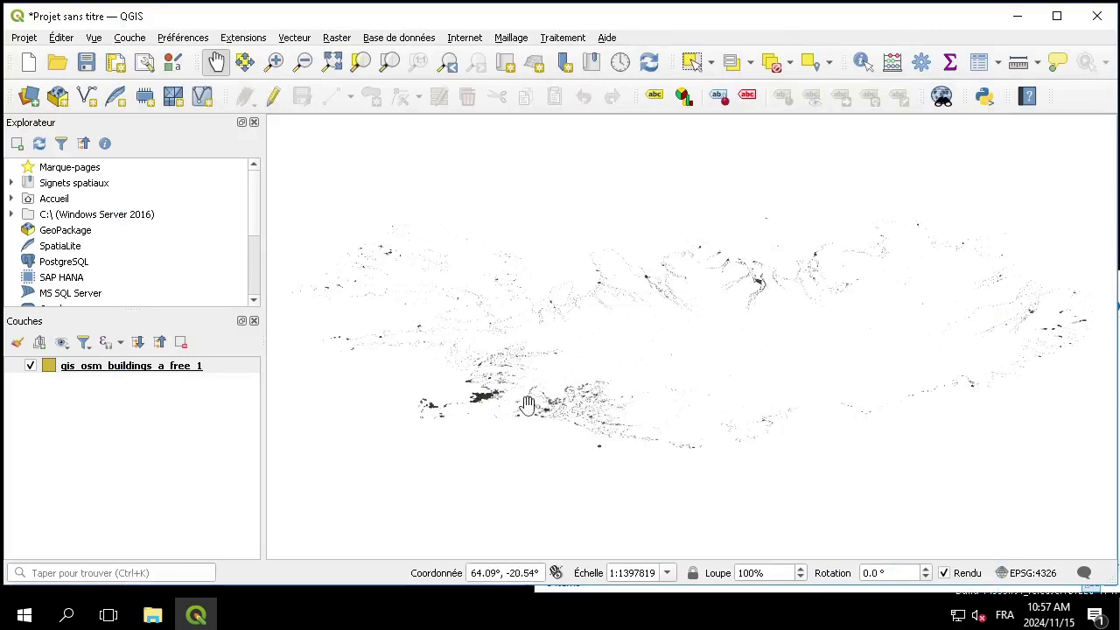
Examine the building footprints in the dense cluster in southwest Iceland and select the buildings layer
scroll(488, 391, "up", 3)
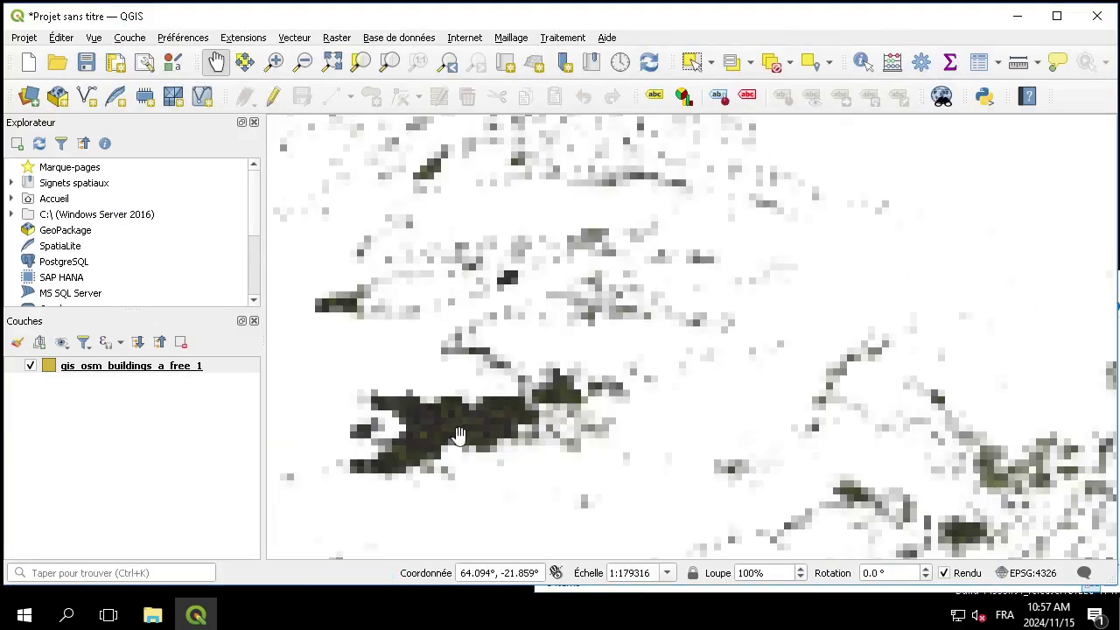
scroll(458, 435, "up", 2)
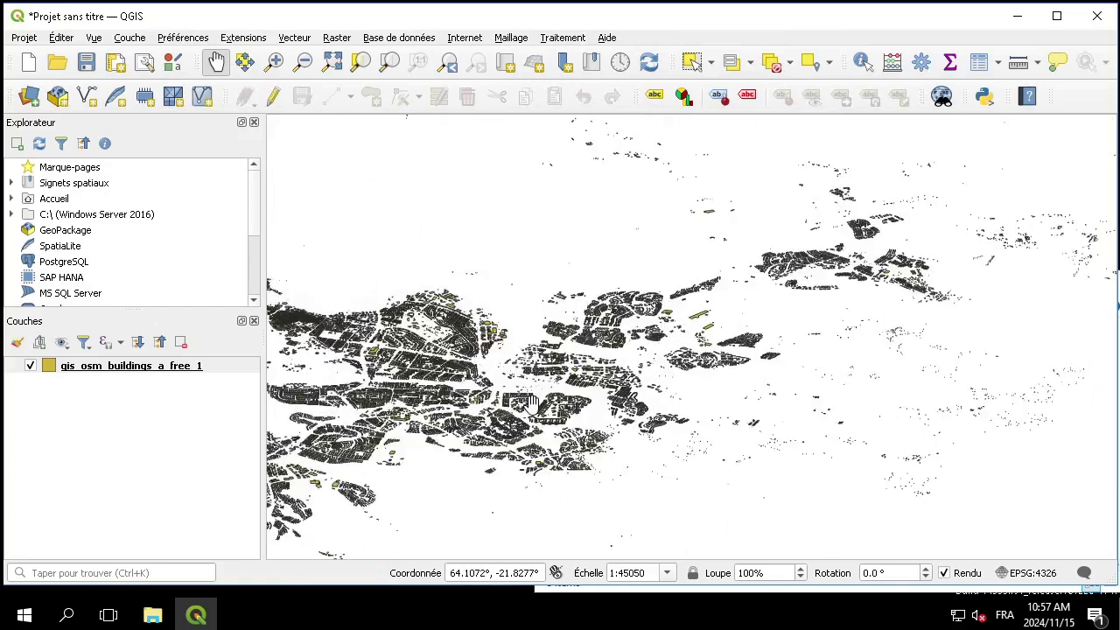
left_click(189, 368)
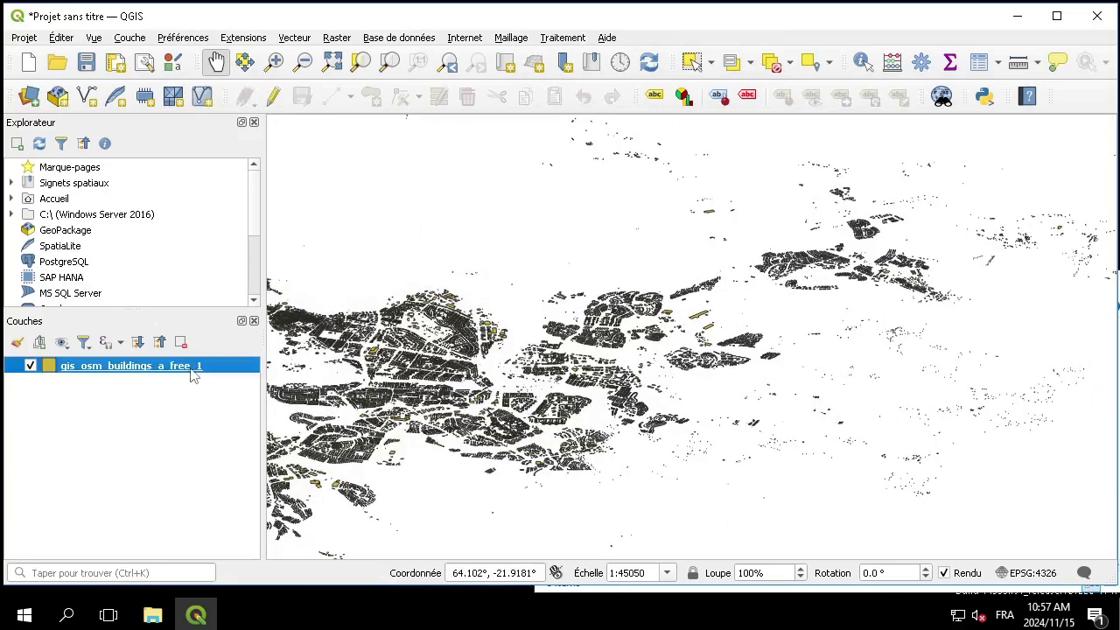
Replace the vector dataset source with the GeoPackage osm.gpkg from the sig folder
left_click(585, 591)
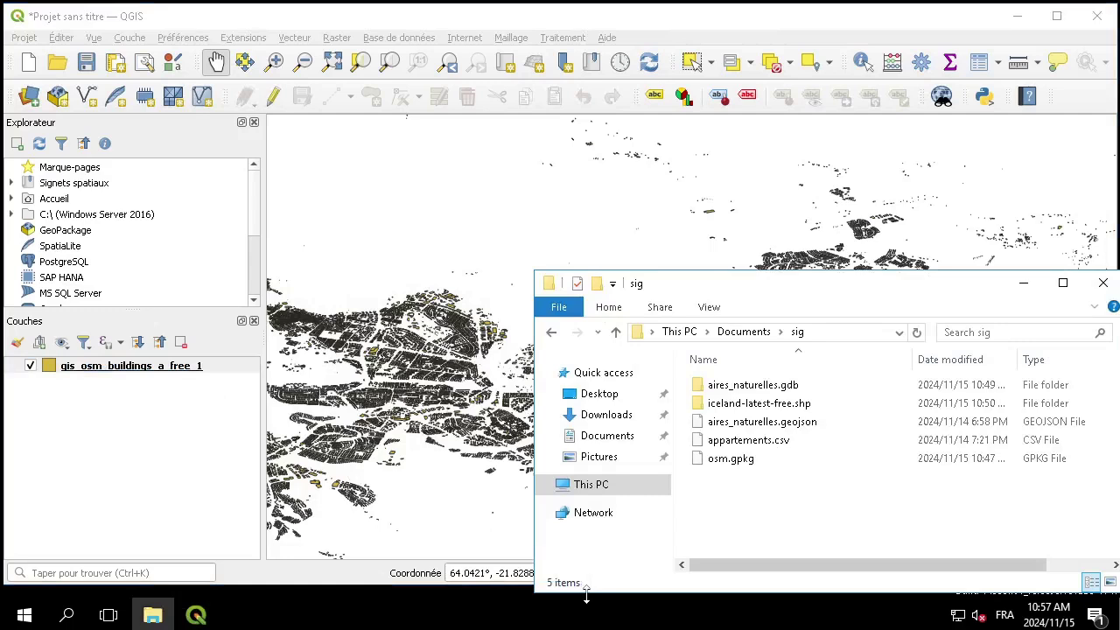
left_click(733, 471)
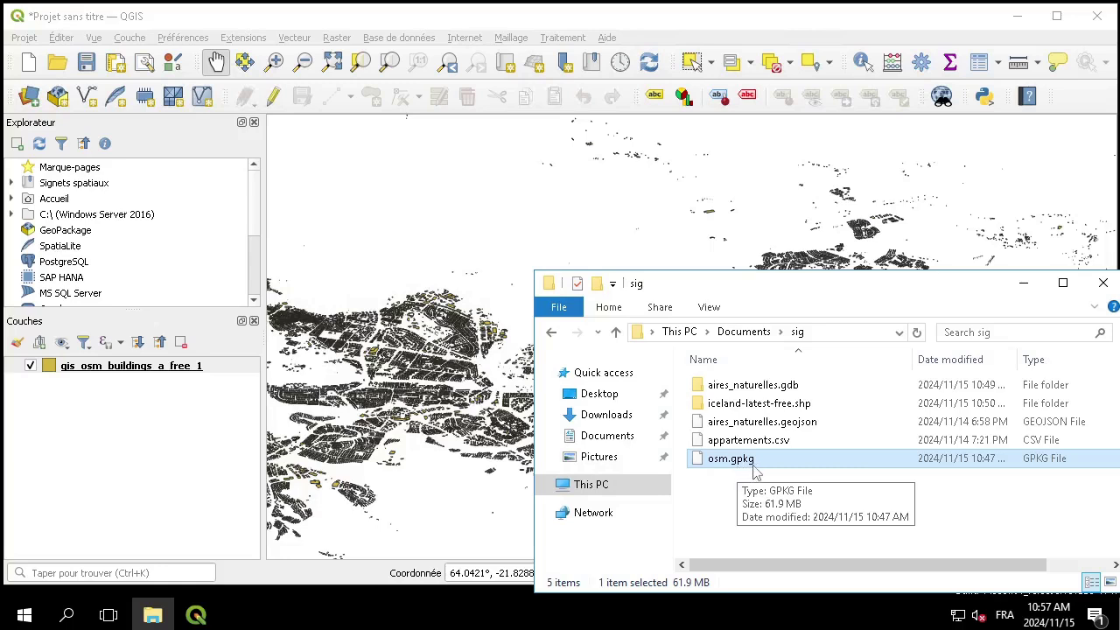
left_click(29, 97)
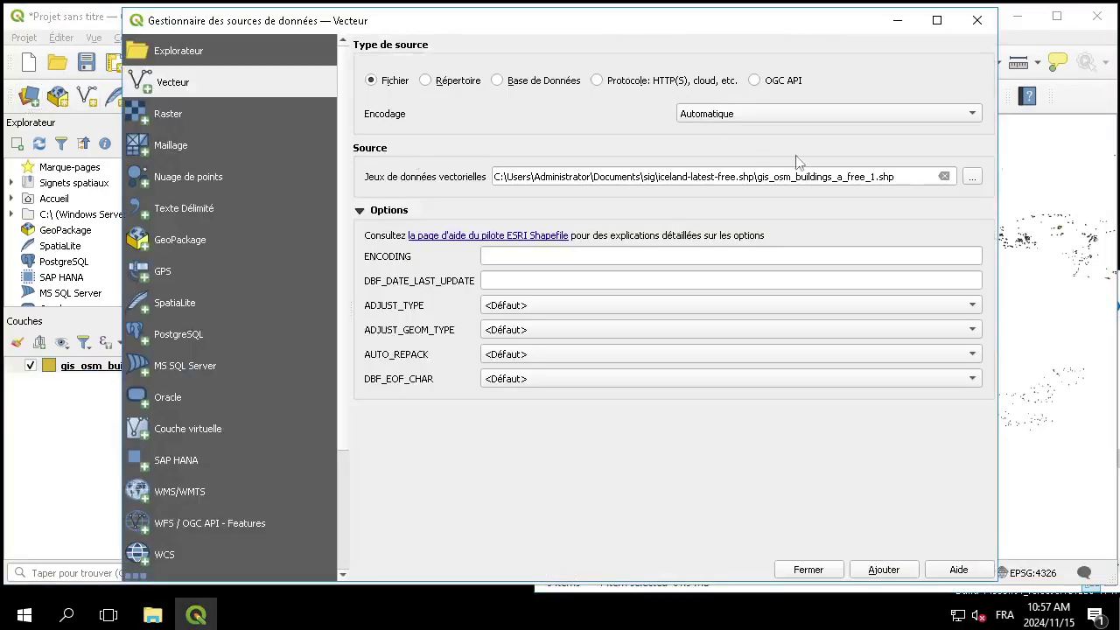
left_click(943, 176)
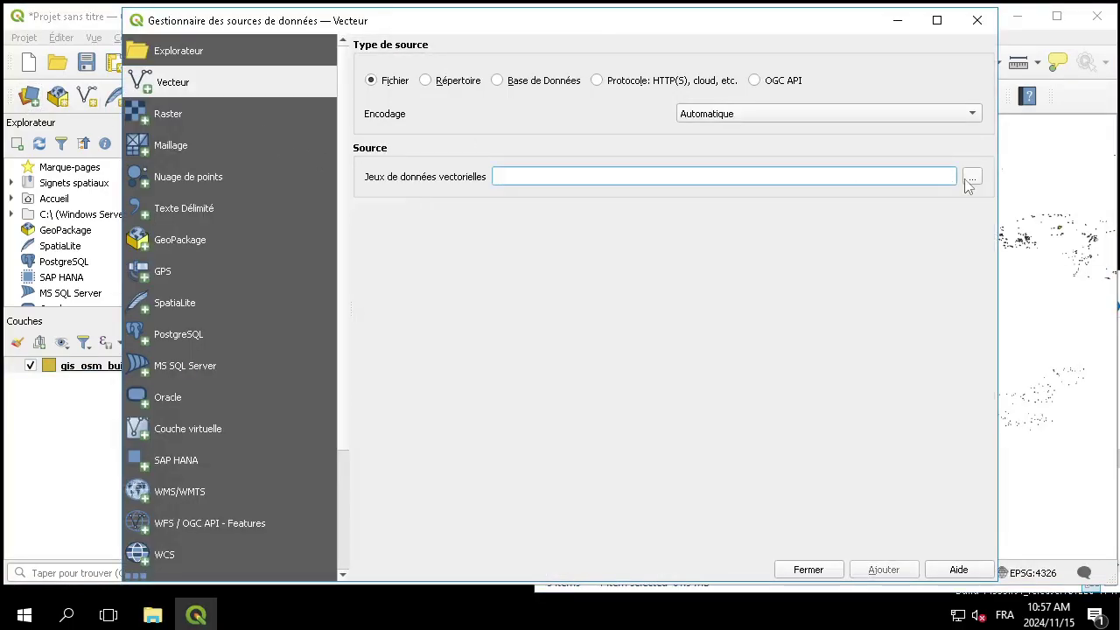
left_click(972, 177)
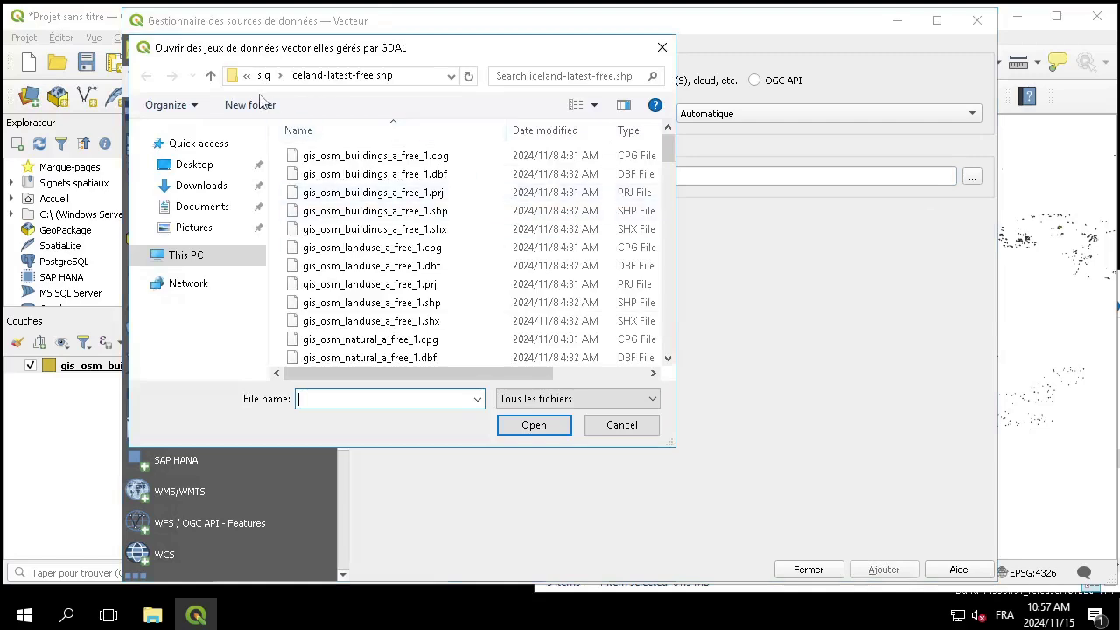
left_click(210, 77)
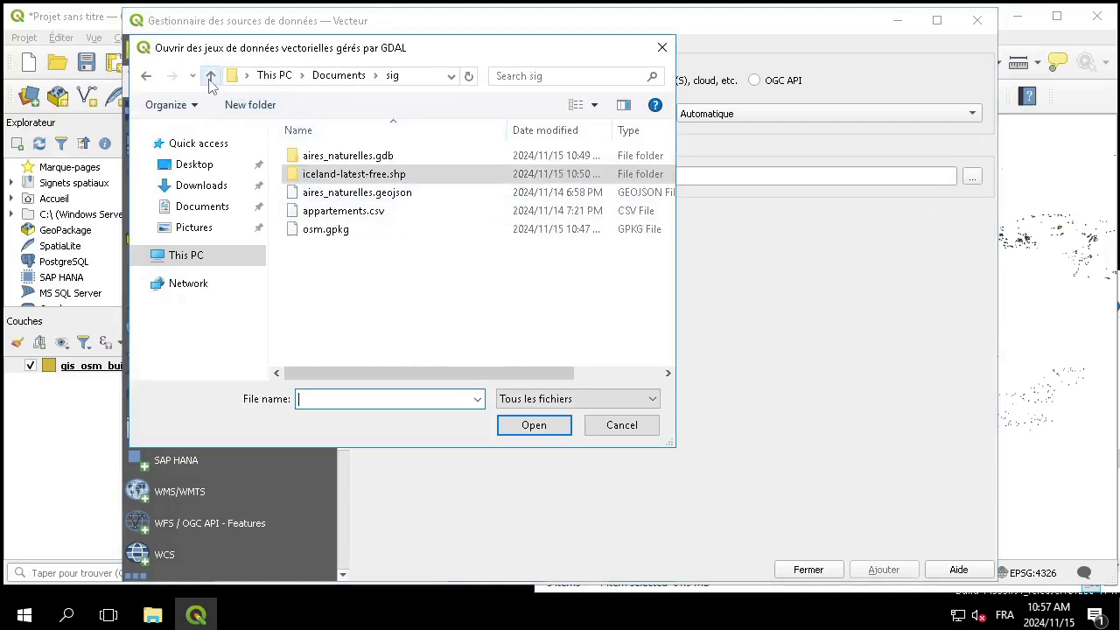
left_click(408, 235)
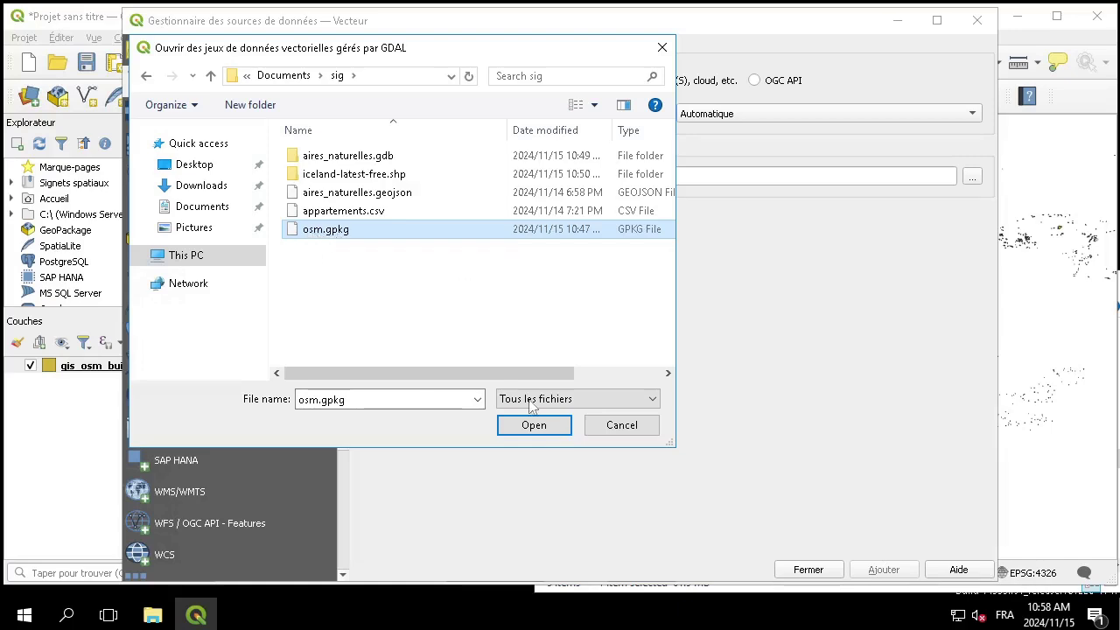
left_click(540, 426)
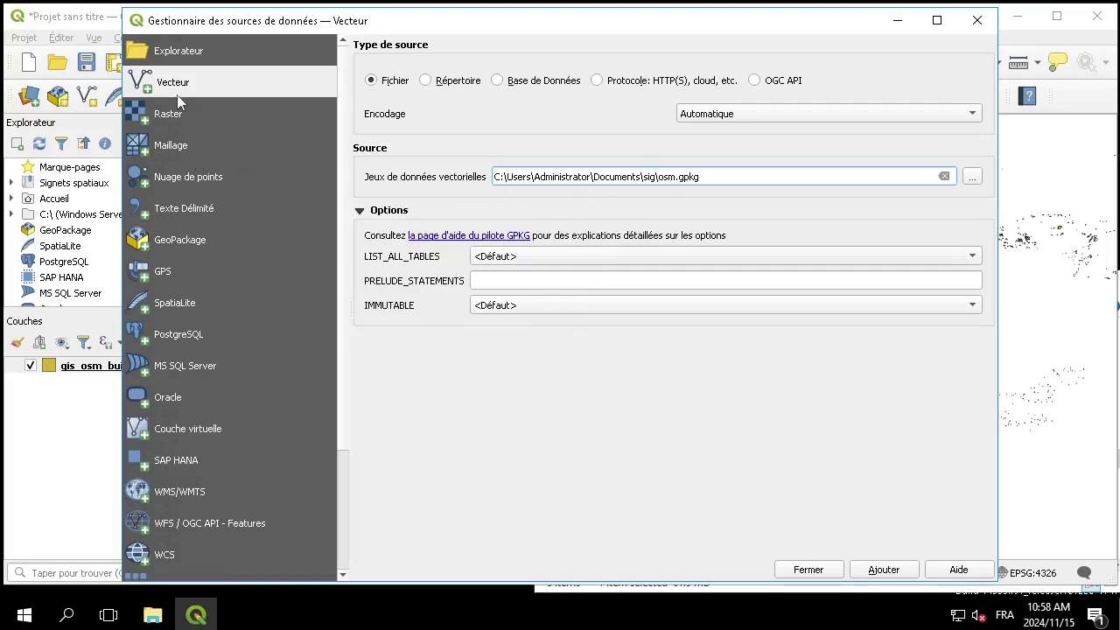
Add only the pois point layer from osm.gpkg, close the data source manager, and zoom the map to that layer
left_click(877, 570)
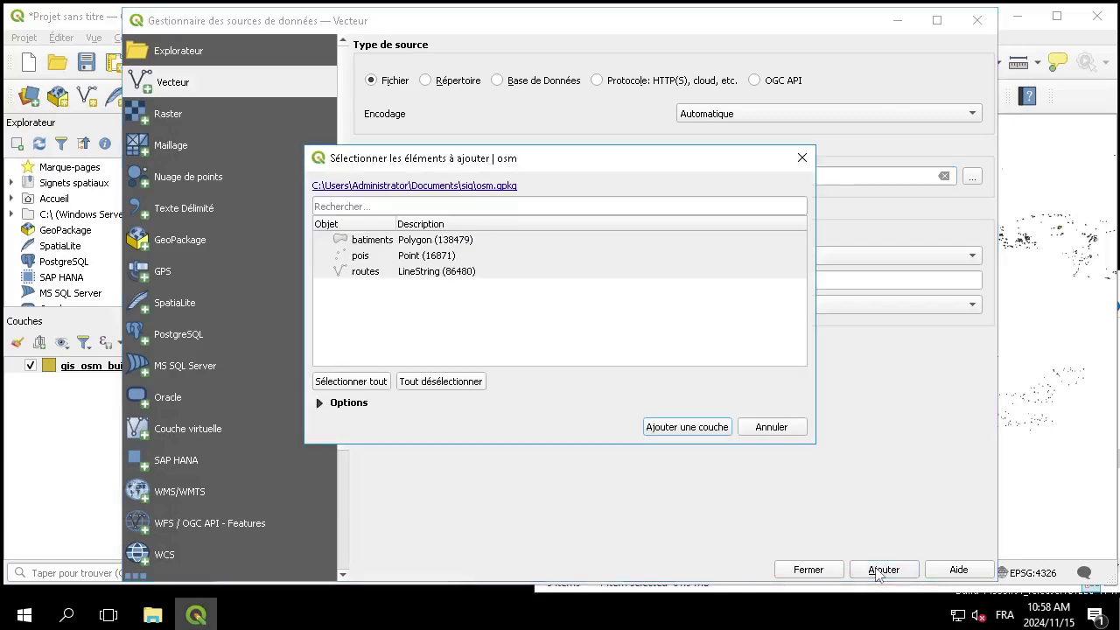
left_click(433, 259)
left_click(433, 274)
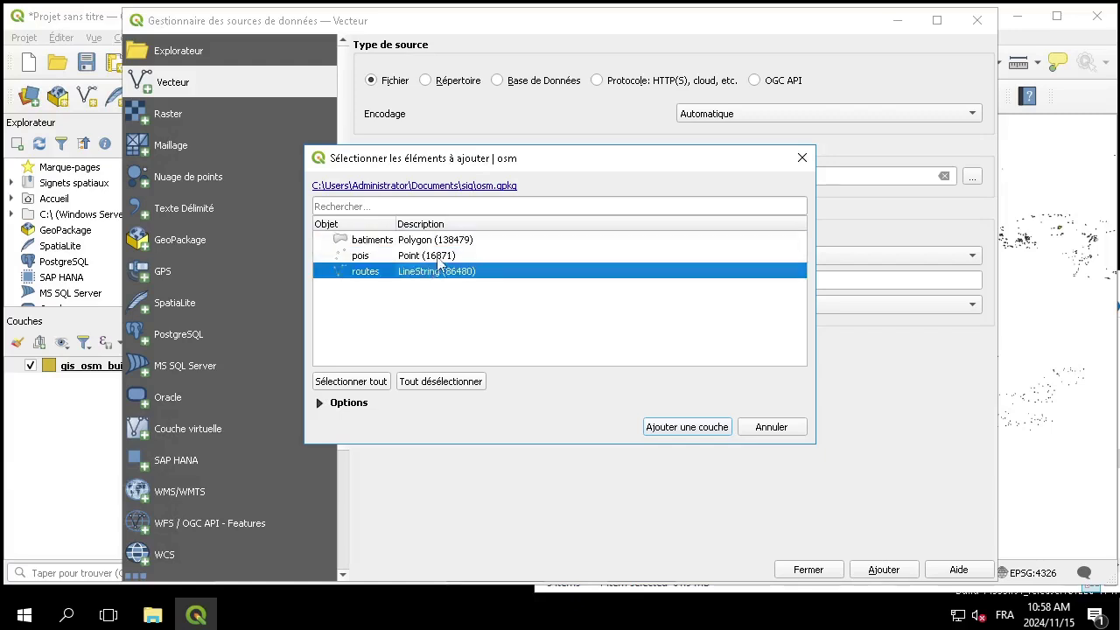
left_click(439, 257, "ctrl")
left_click(444, 243, "ctrl")
left_click(440, 258)
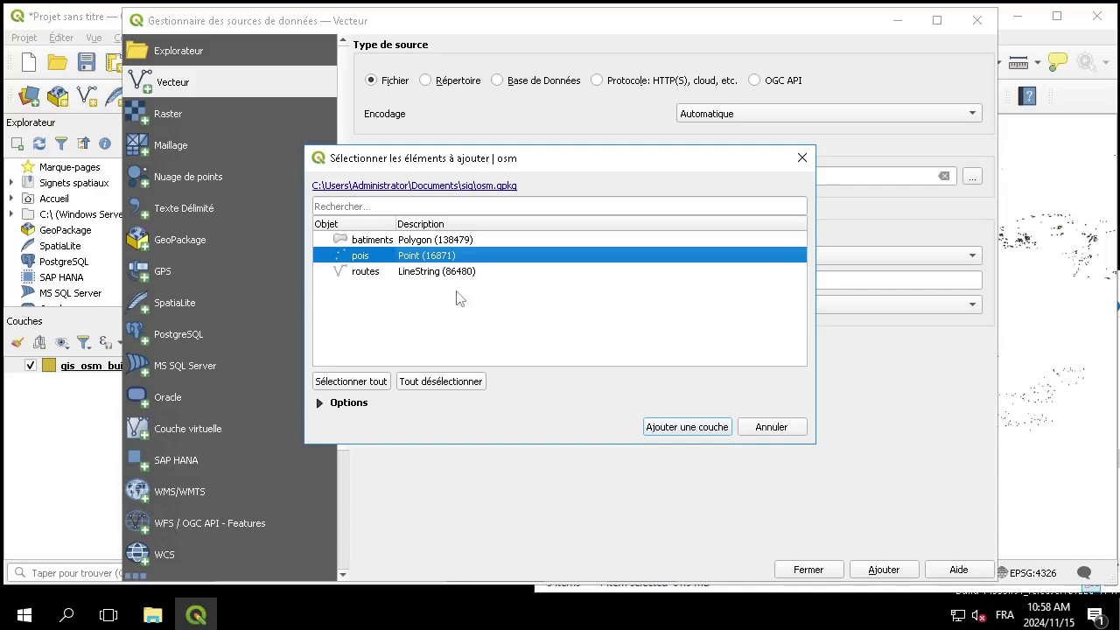
left_click(687, 427)
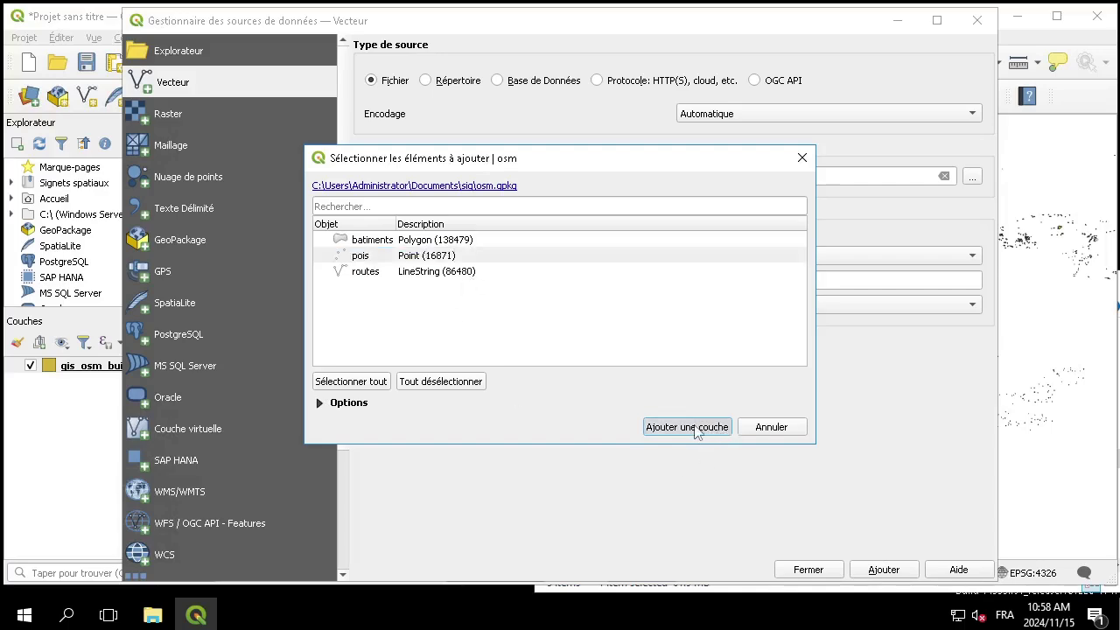
left_click(831, 576)
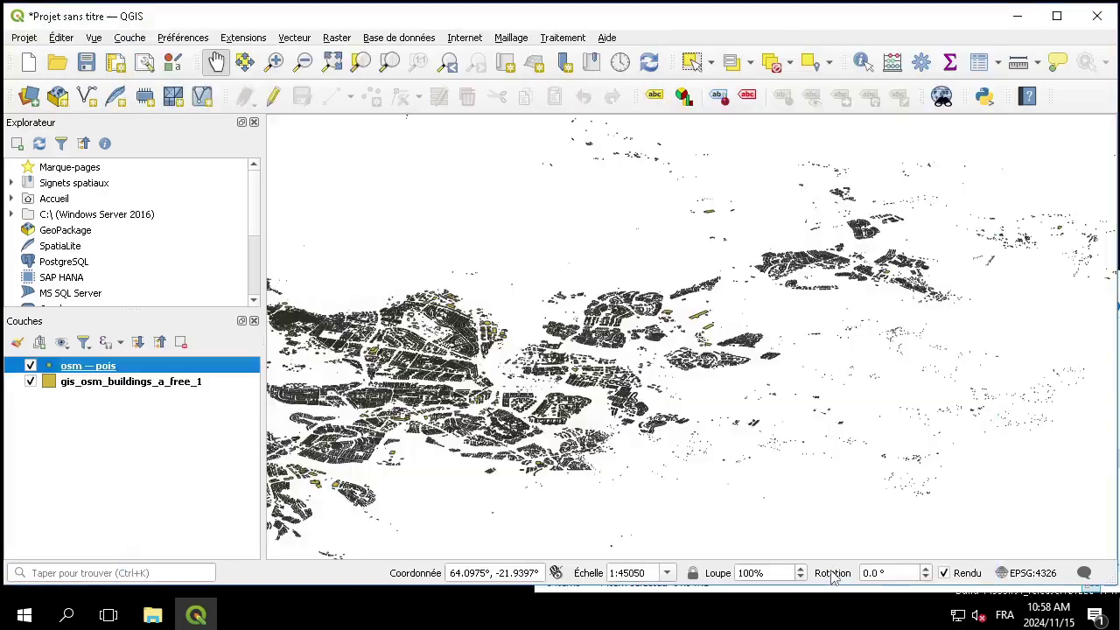
right_click(134, 368)
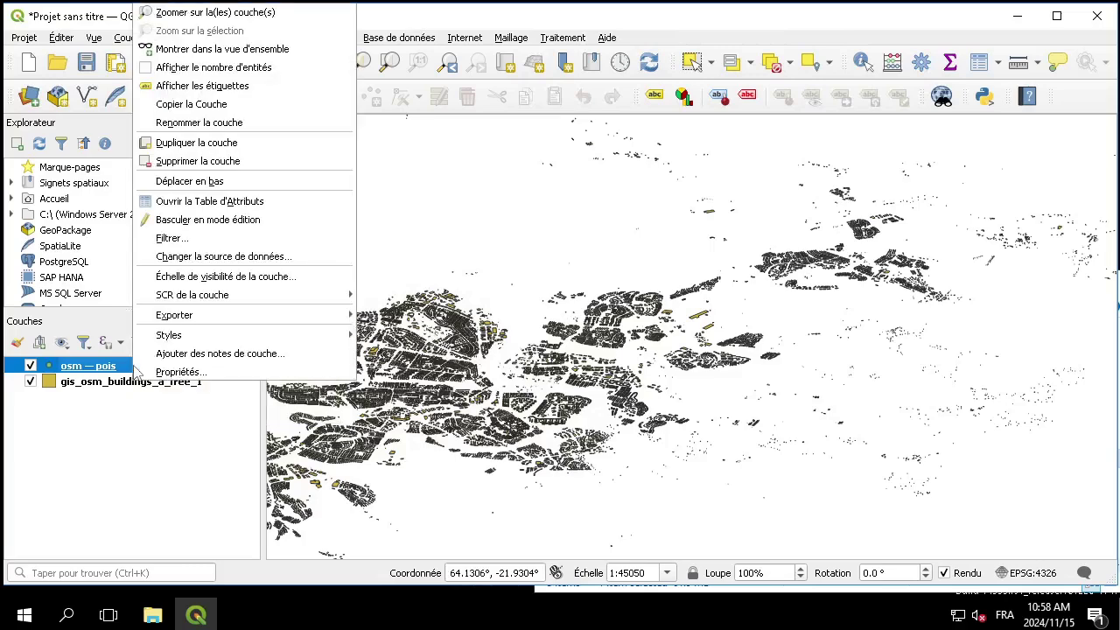
left_click(256, 17)
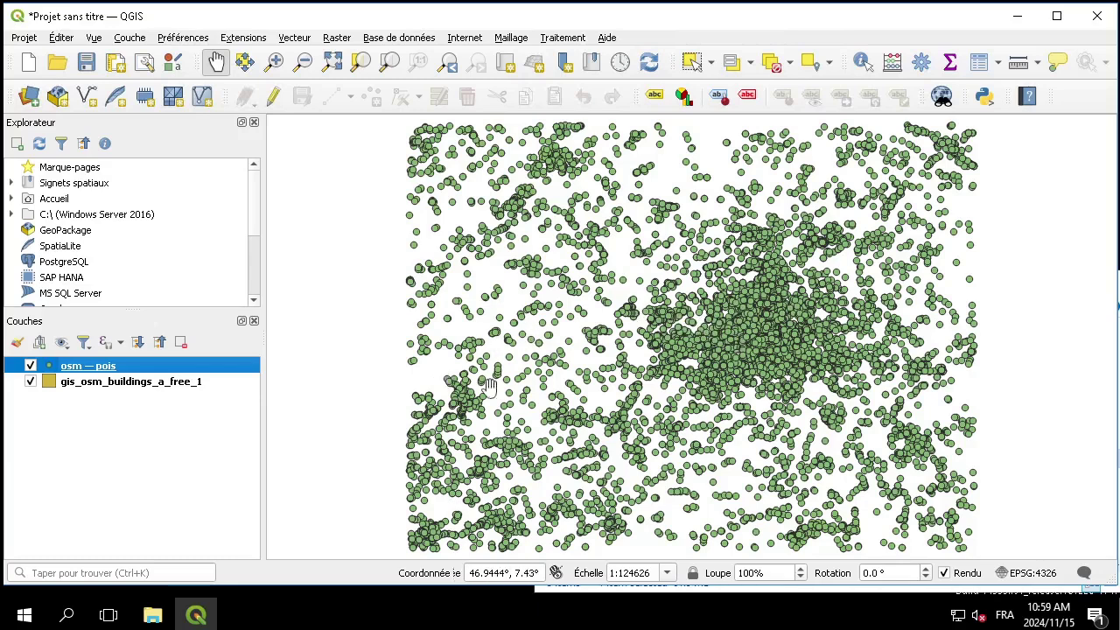
Switch to File Explorer and select aires_naturelles.geojson in the sig folder
left_click(156, 615)
left_click(765, 509)
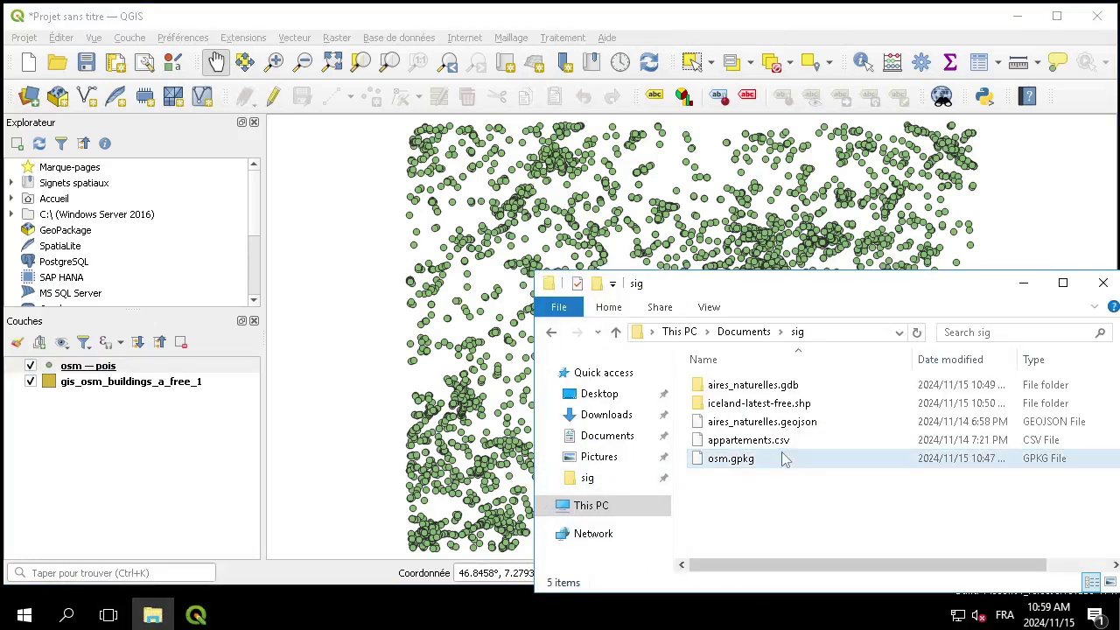
left_click(794, 423)
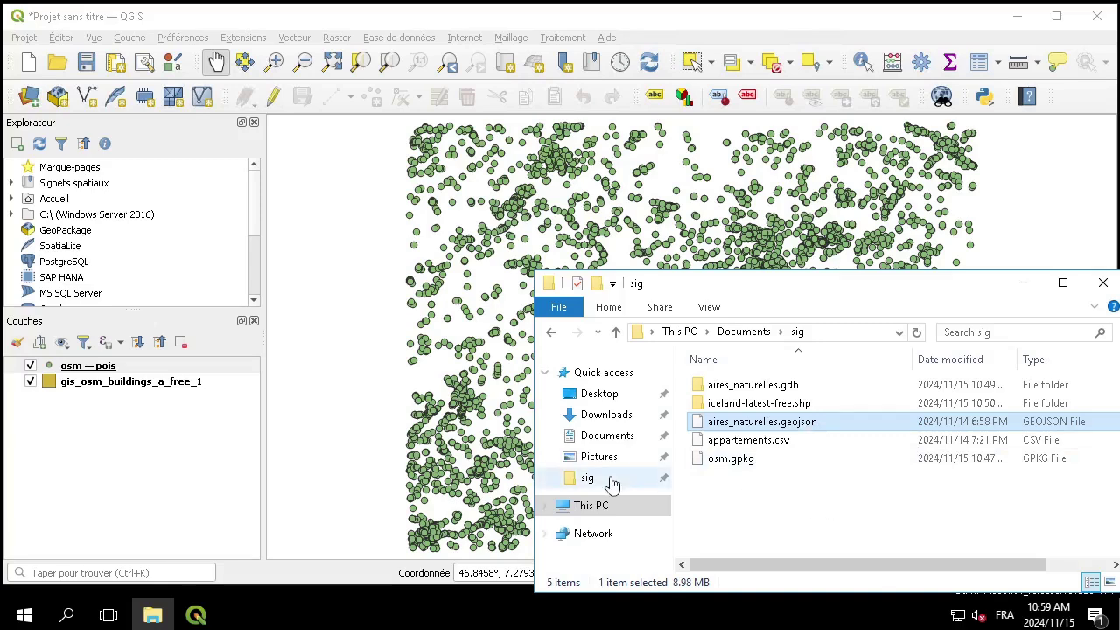
Add aires_naturelles.geojson from the sig folder to the QGIS project as a vector layer and close the data source manager
left_click(29, 96)
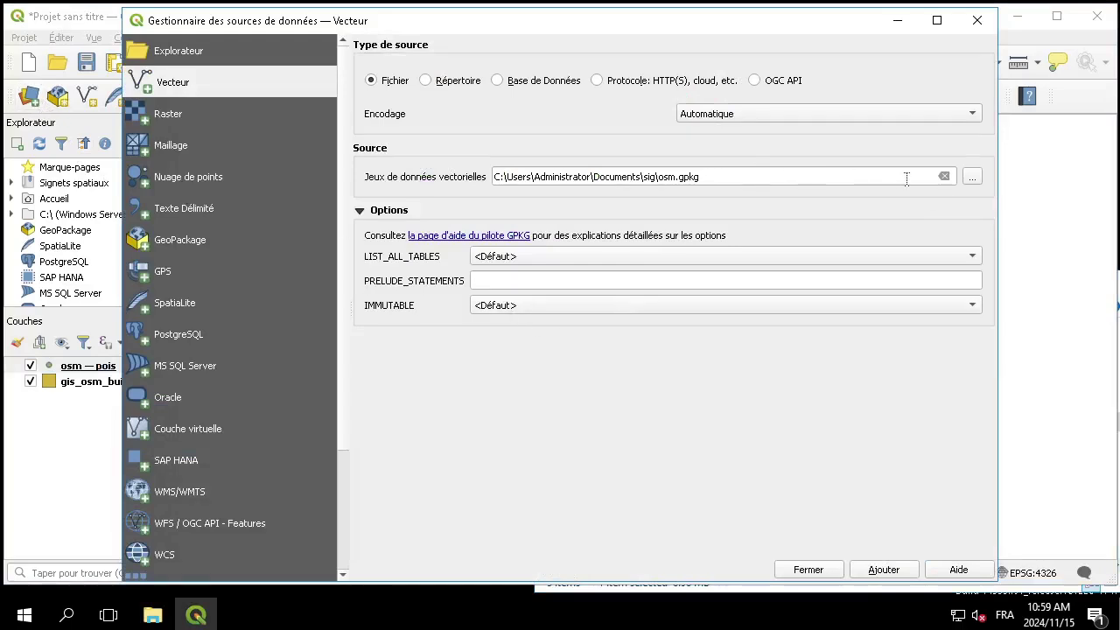
left_click(944, 176)
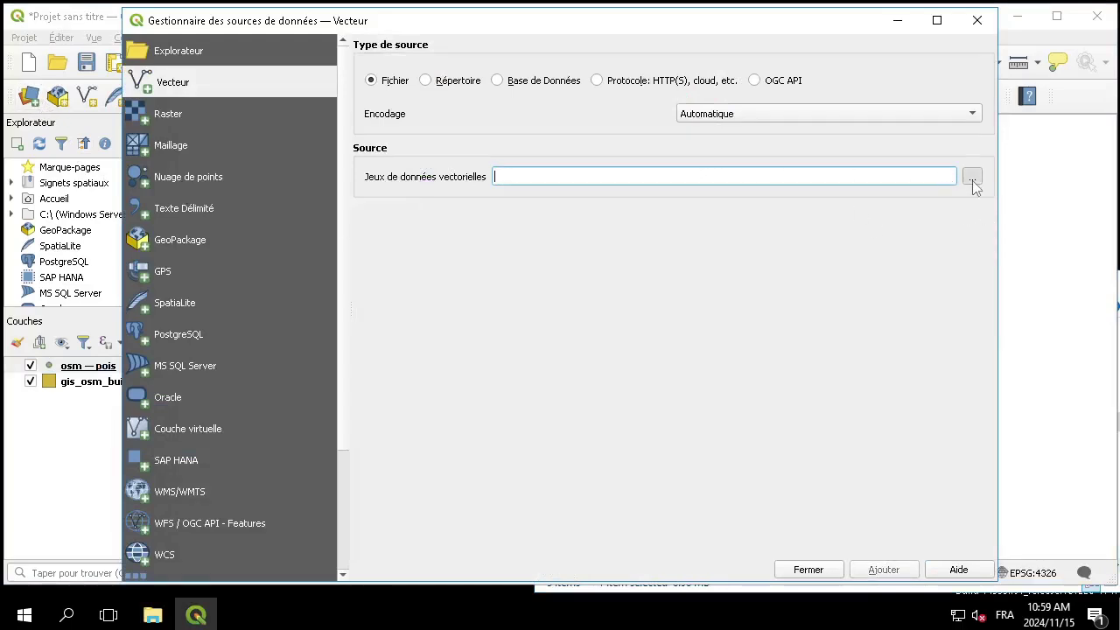
left_click(973, 180)
left_click(398, 193)
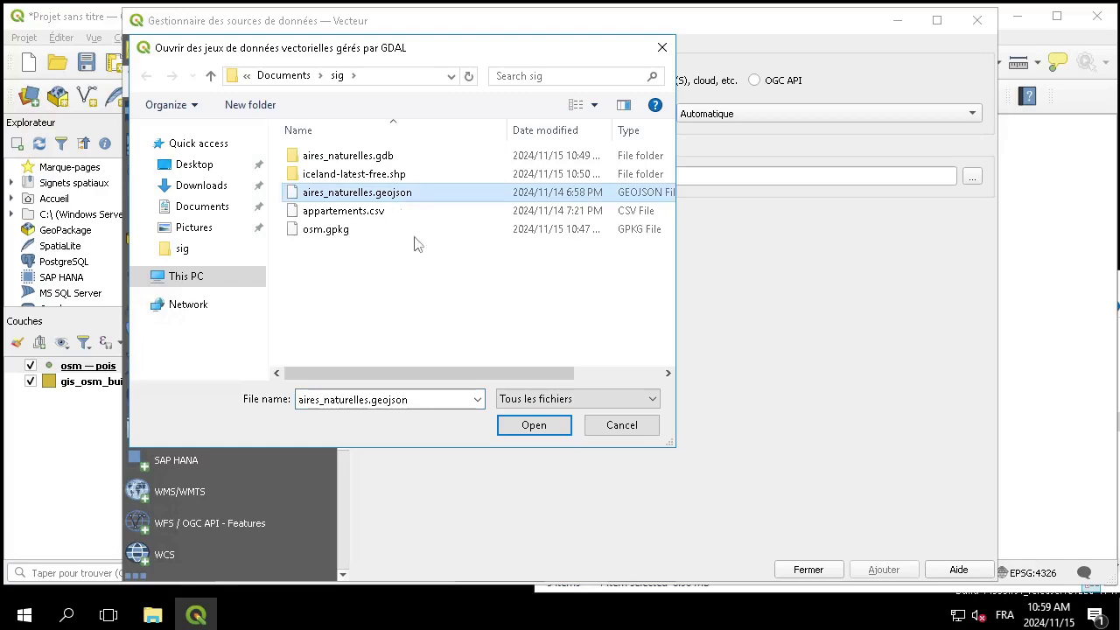
left_click(533, 425)
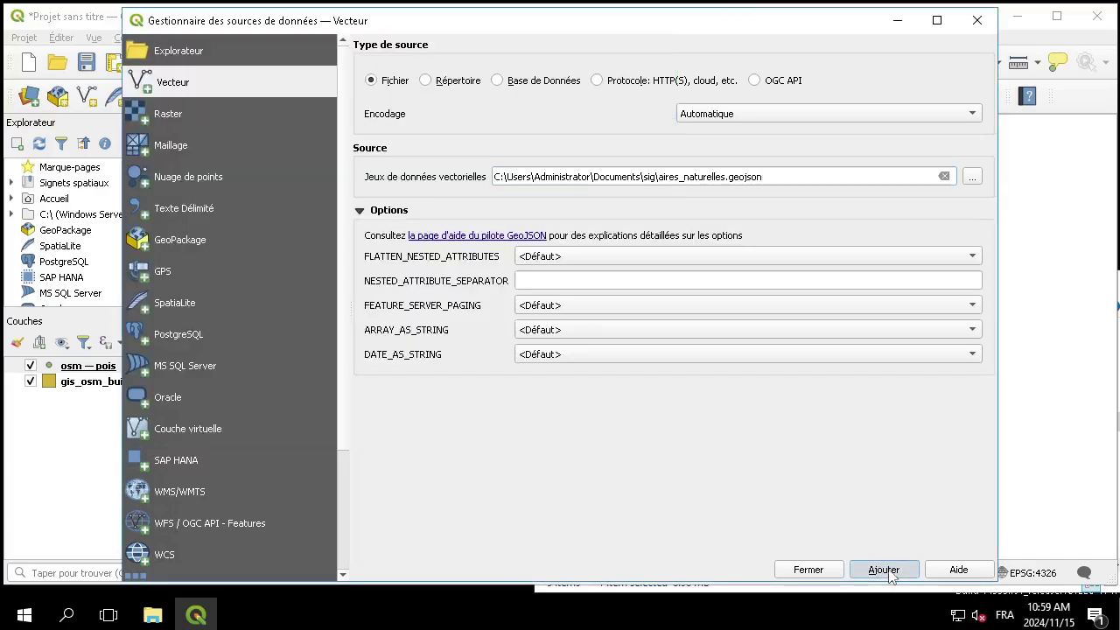
left_click(822, 573)
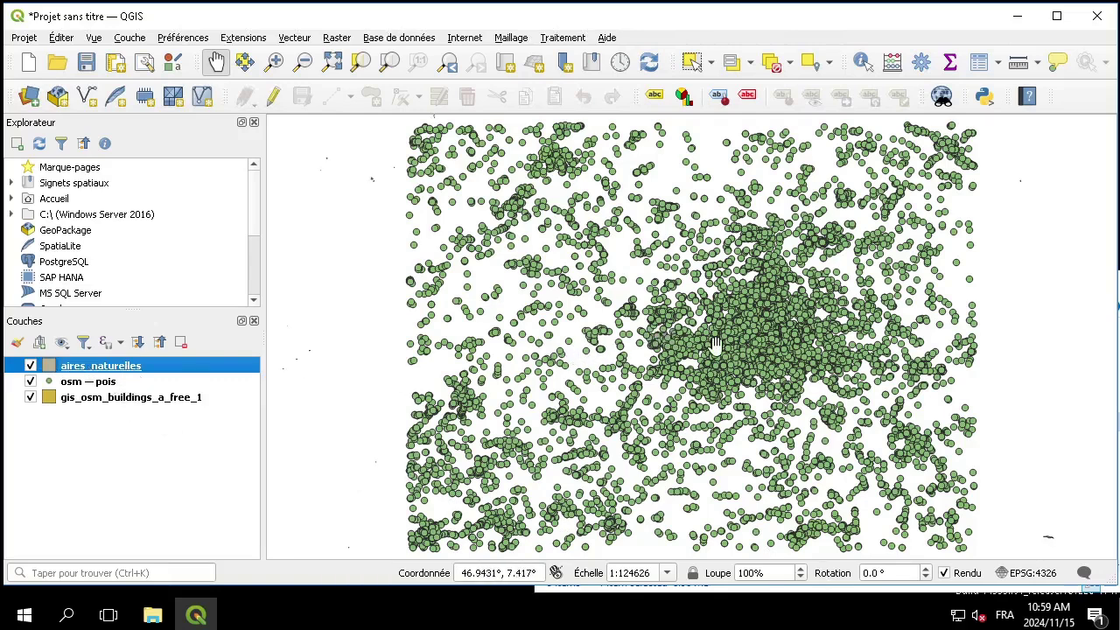
Hide the osm — pois layer and examine the large cluster of natural area polygons up close
scroll(714, 346, "down", 1)
scroll(715, 346, "down", 2)
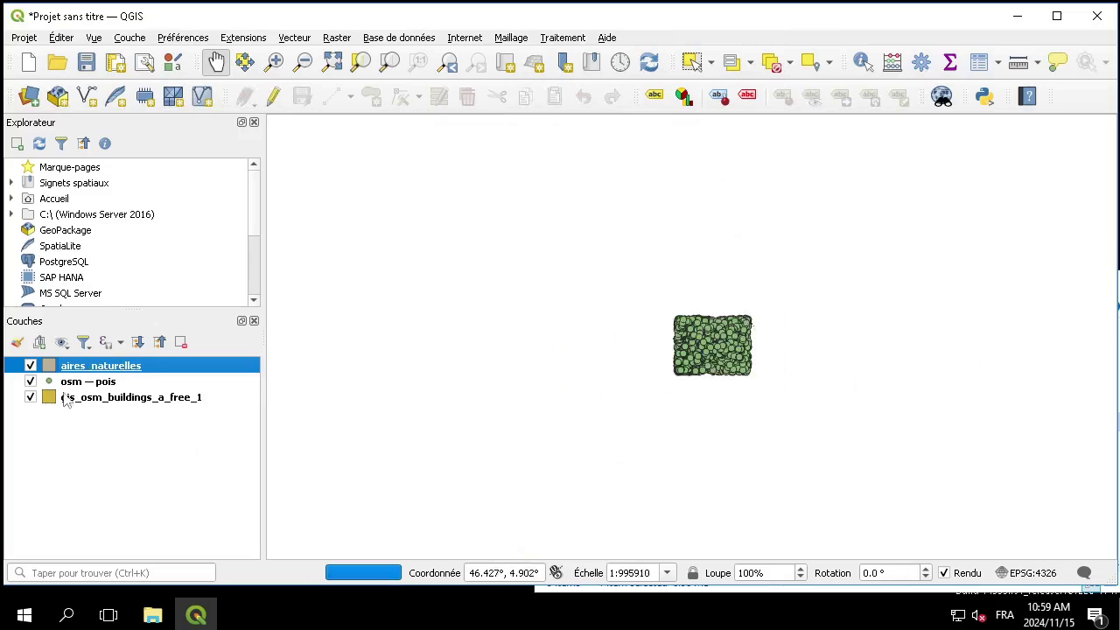
left_click(29, 382)
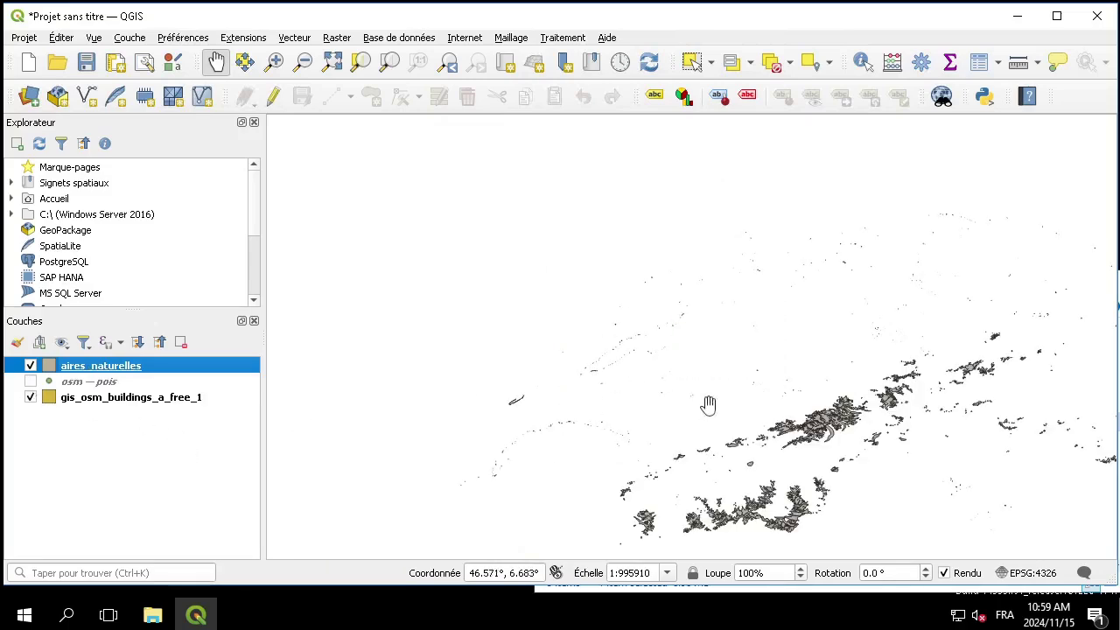
left_click_drag(837, 409, 624, 354)
scroll(625, 355, "up", 2)
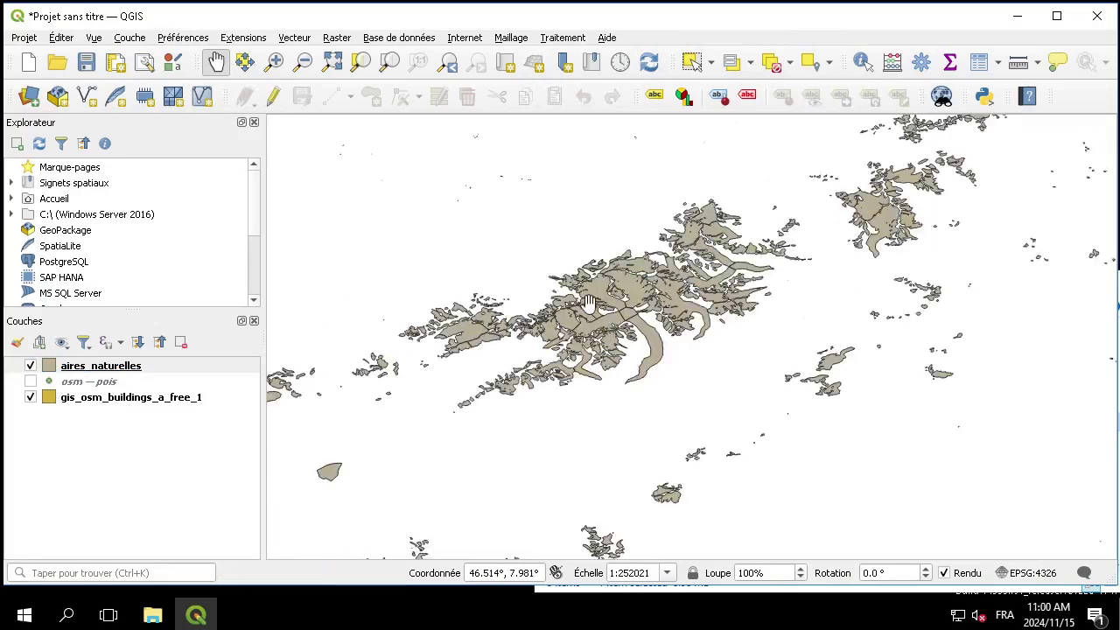
Bring osm.gpkg from the File Explorer sig folder into the project's layer list, and cancel the selection of its layers
left_click(763, 592)
left_click(809, 523)
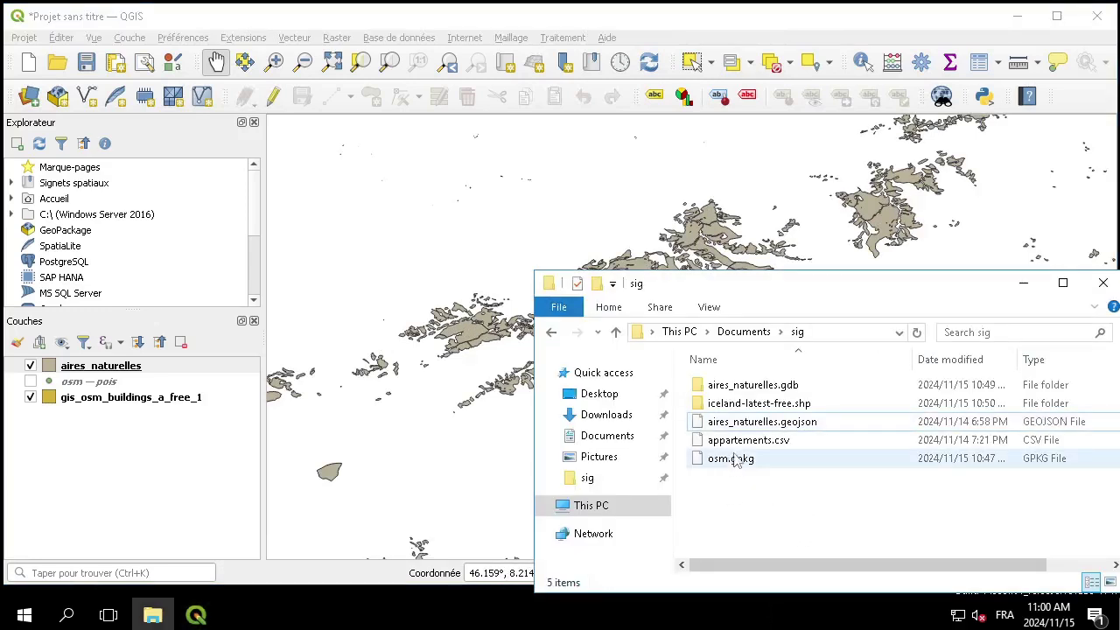
left_click_drag(734, 461, 150, 473)
left_click(487, 169)
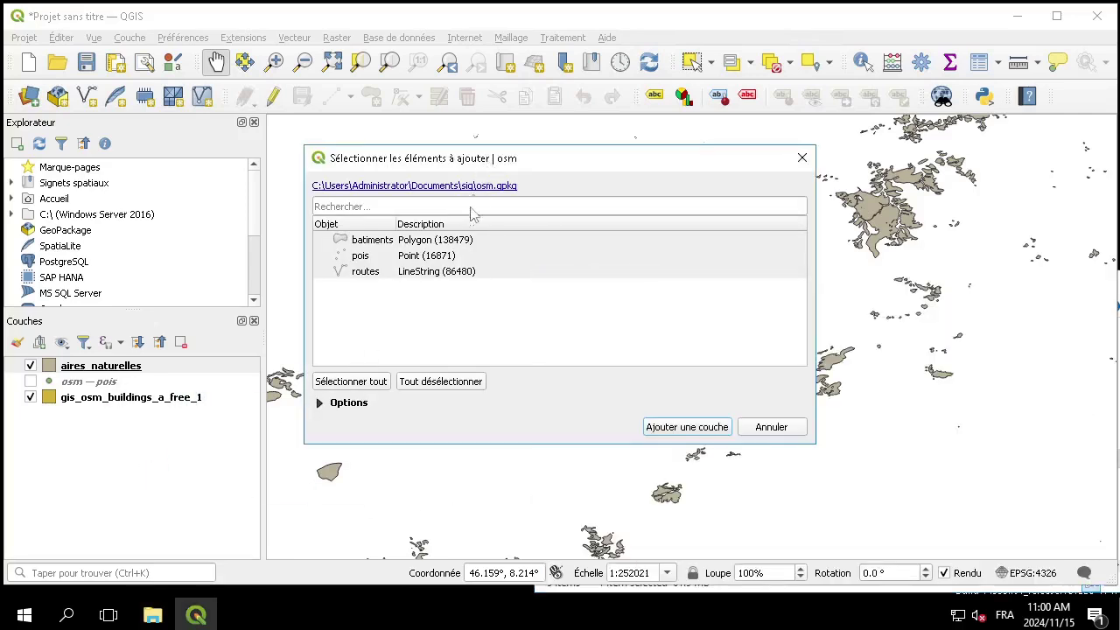
left_click(757, 426)
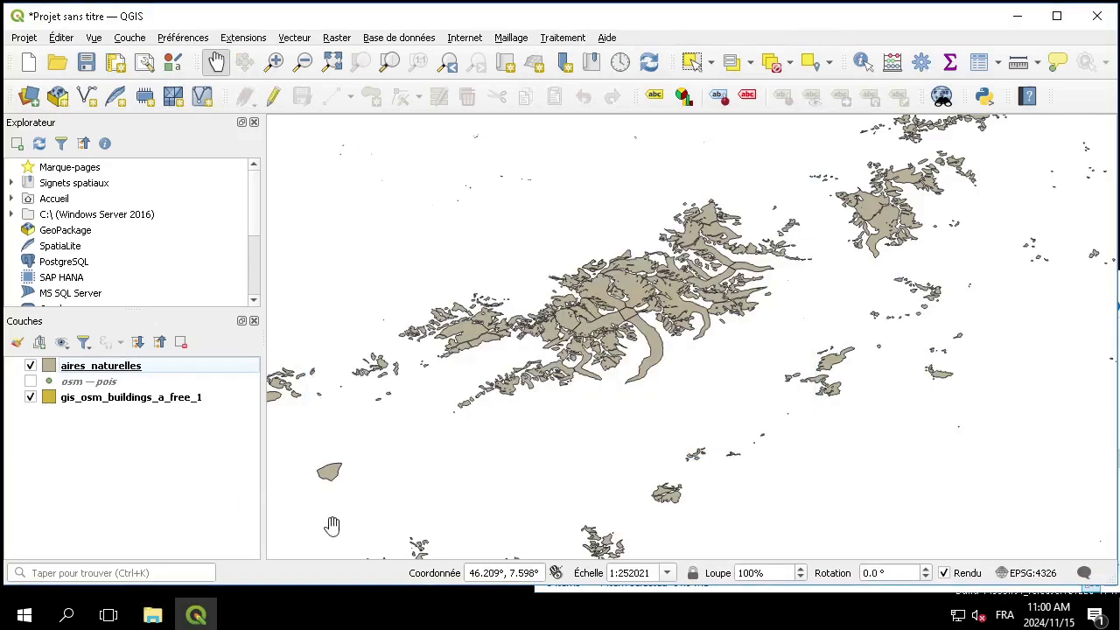
Examine the files inside the aires_naturelles.gdb folder in File Explorer, return to the sig folder and select the geodatabase folder
left_click(574, 593)
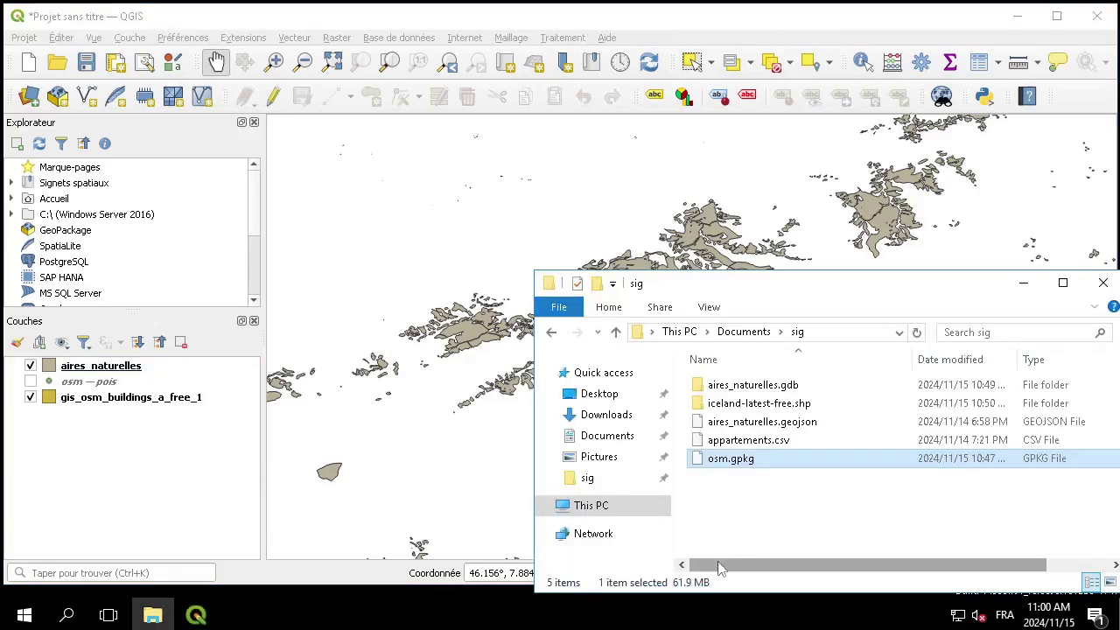
left_click(775, 519)
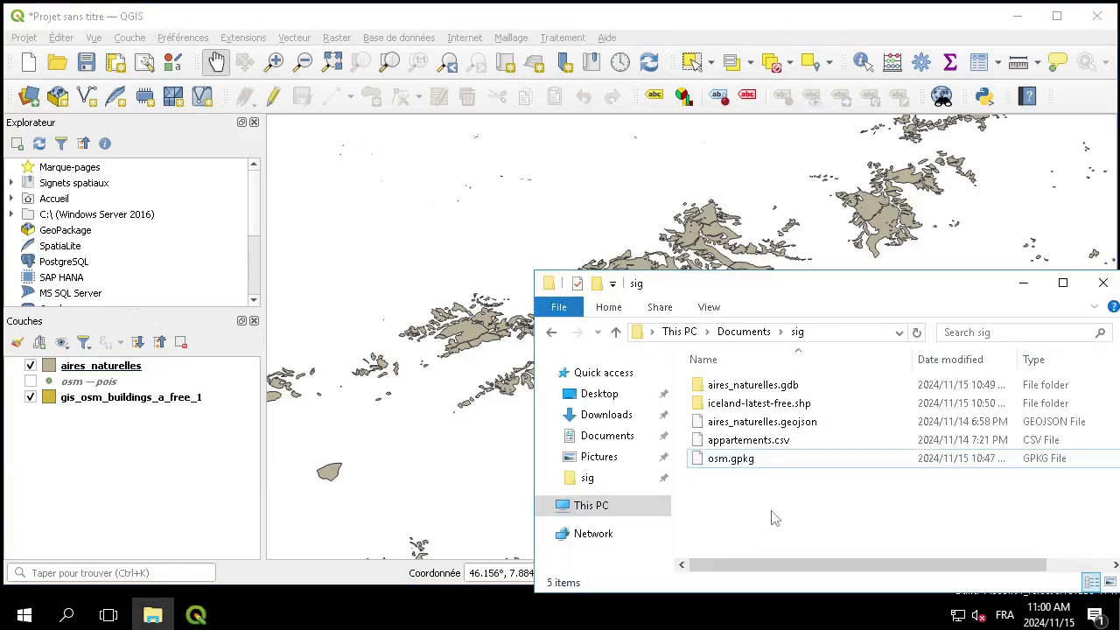
left_click(768, 390)
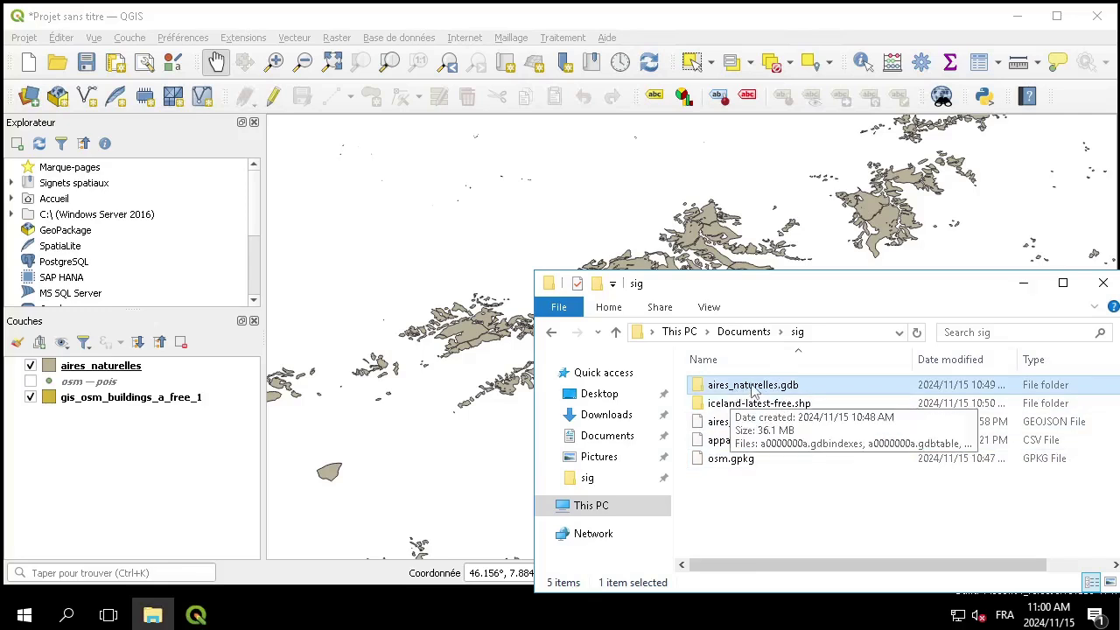
double_click(823, 390)
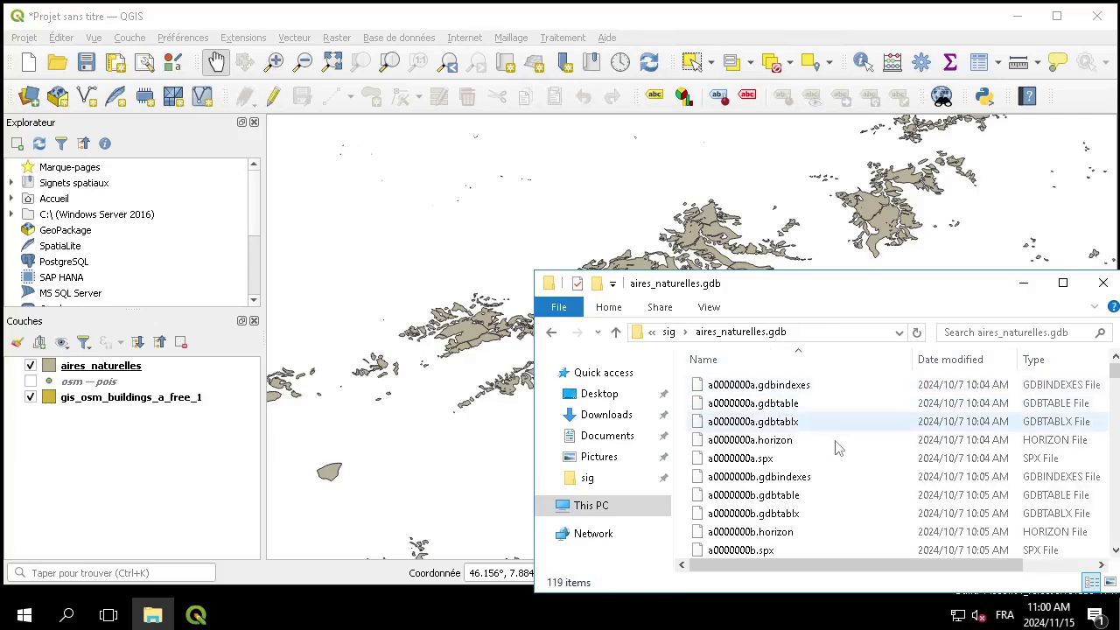
scroll(835, 491, "down", 5)
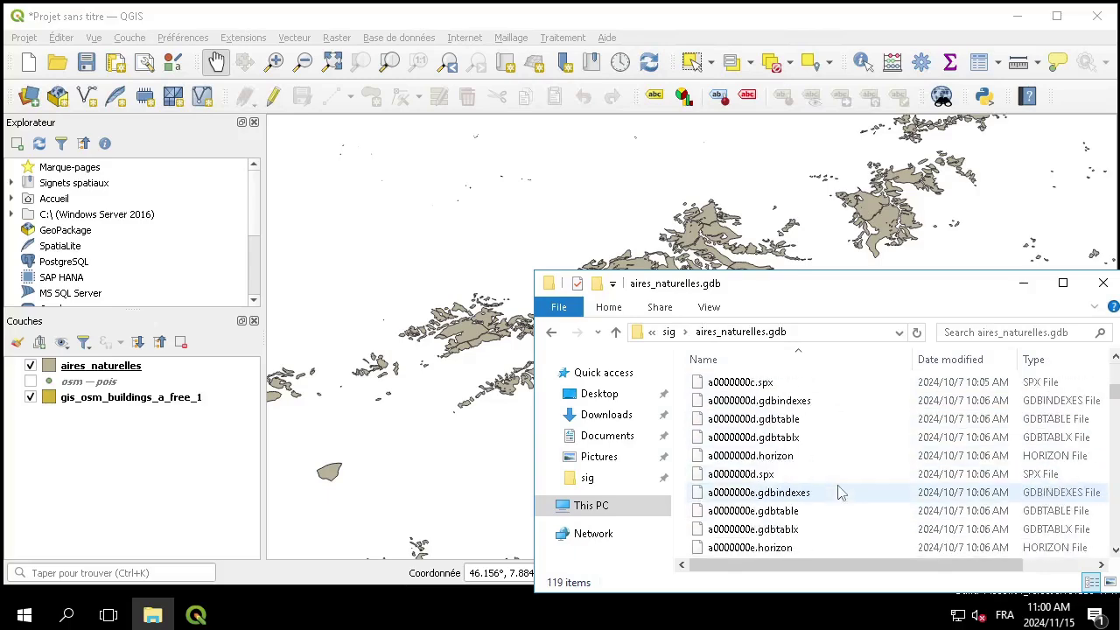
scroll(844, 473, "up", 5)
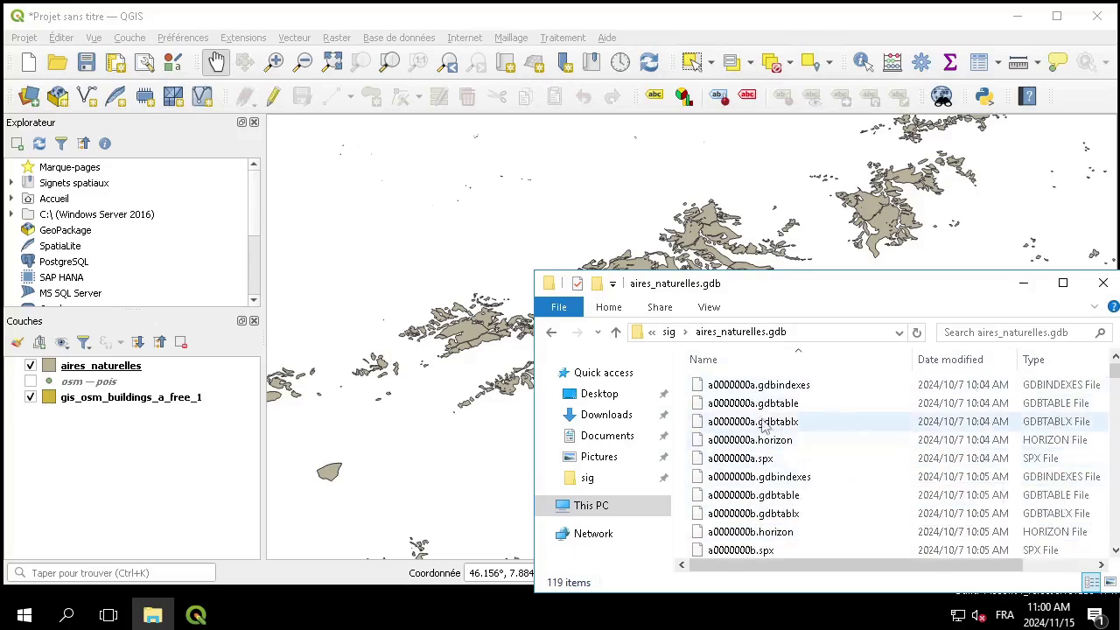
left_click(617, 338)
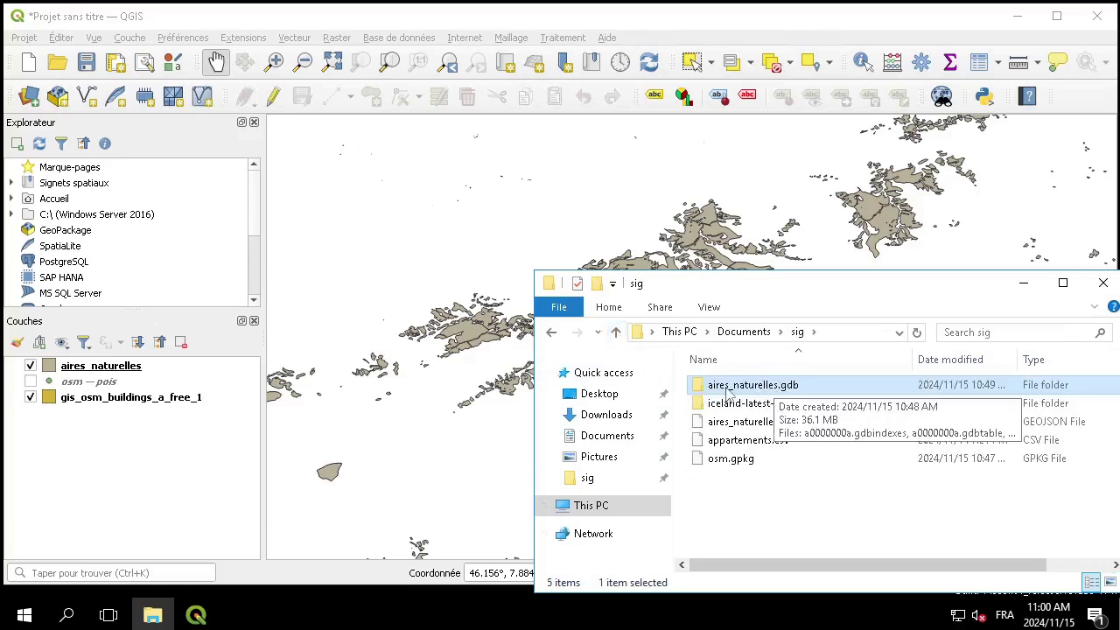
left_click(739, 388)
left_click(743, 401)
left_click(745, 390)
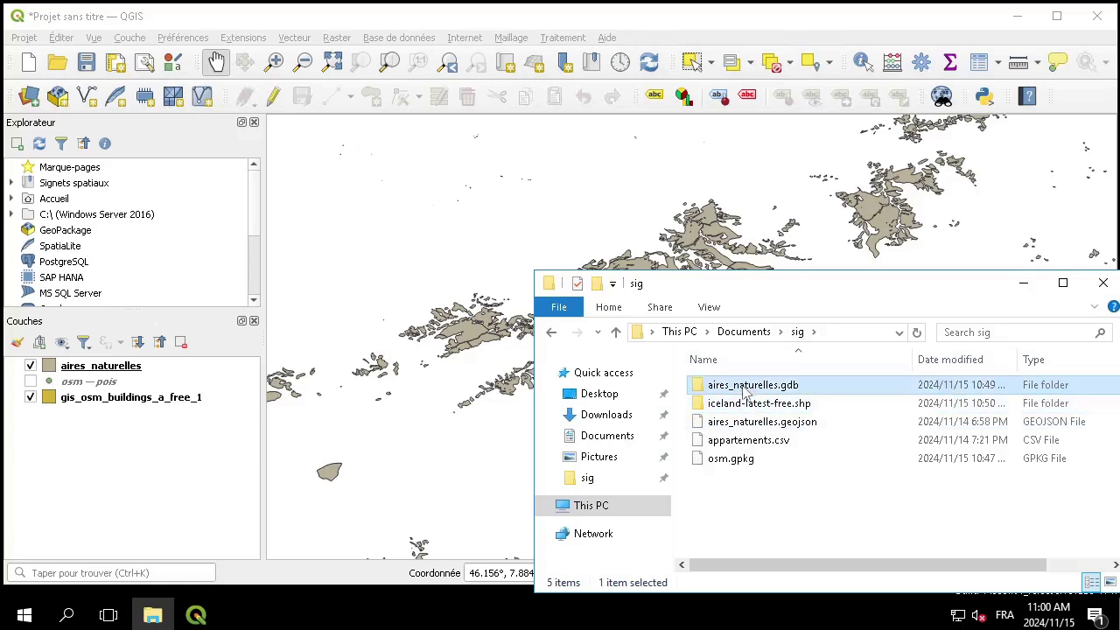
Try to choose aires_naturelles.gdb as a file-type vector dataset in QGIS, cancel the file selection and close the data source manager
left_click(155, 500)
left_click(29, 97)
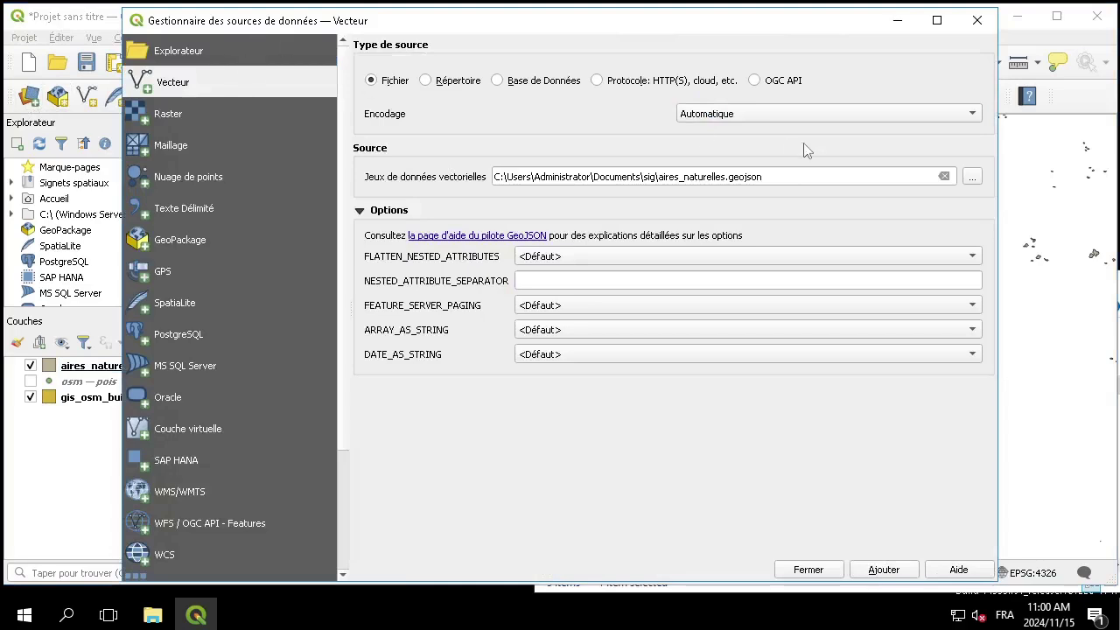
left_click(945, 177)
left_click(971, 178)
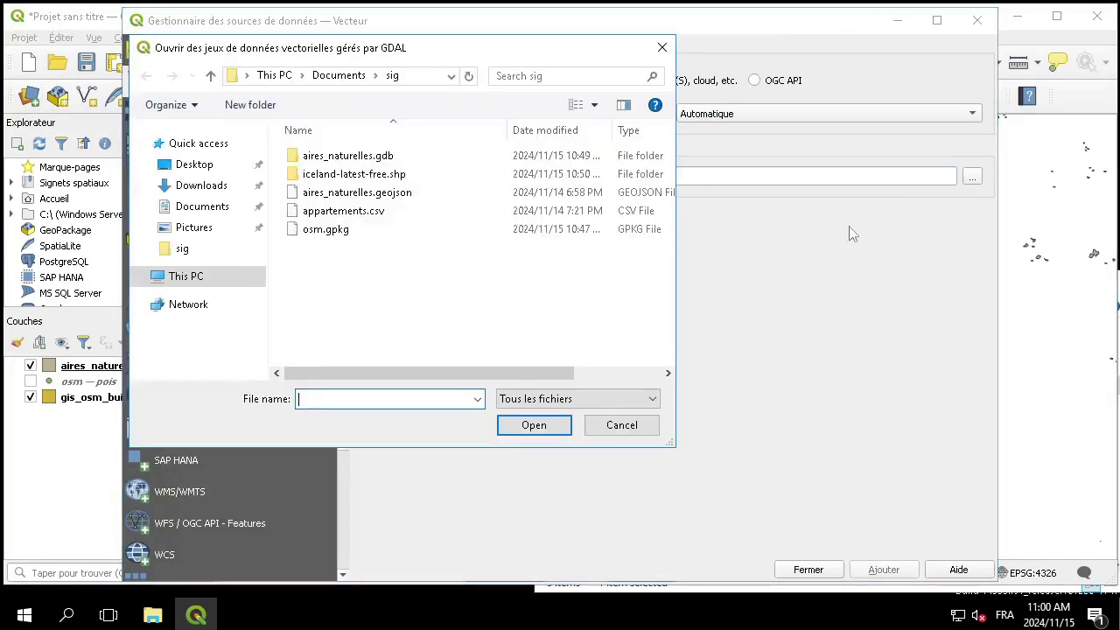
left_click(388, 155)
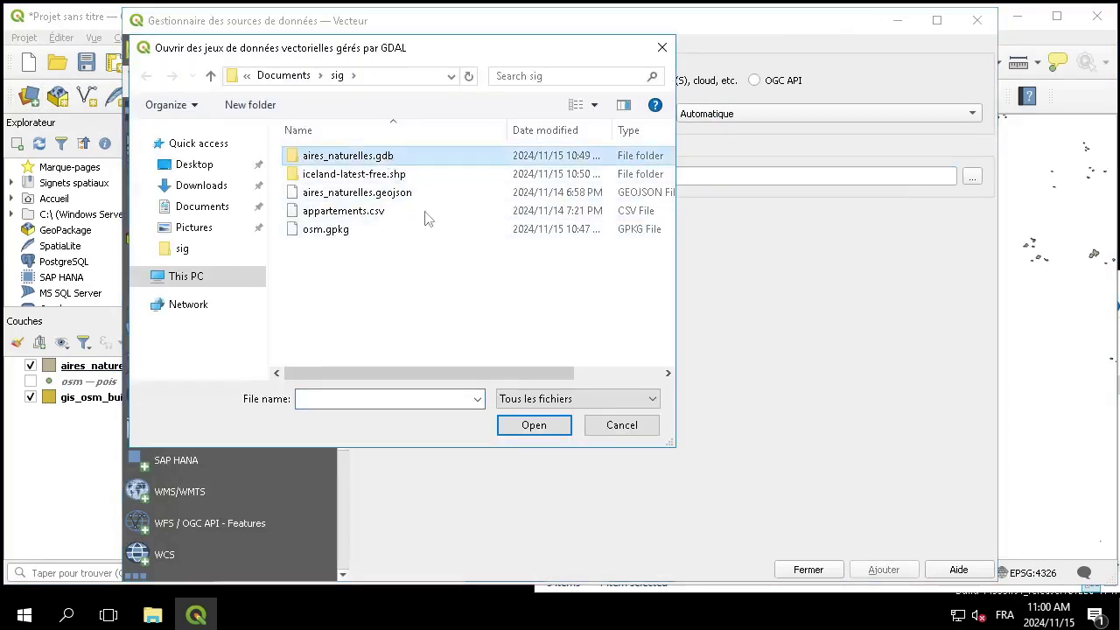
left_click(532, 425)
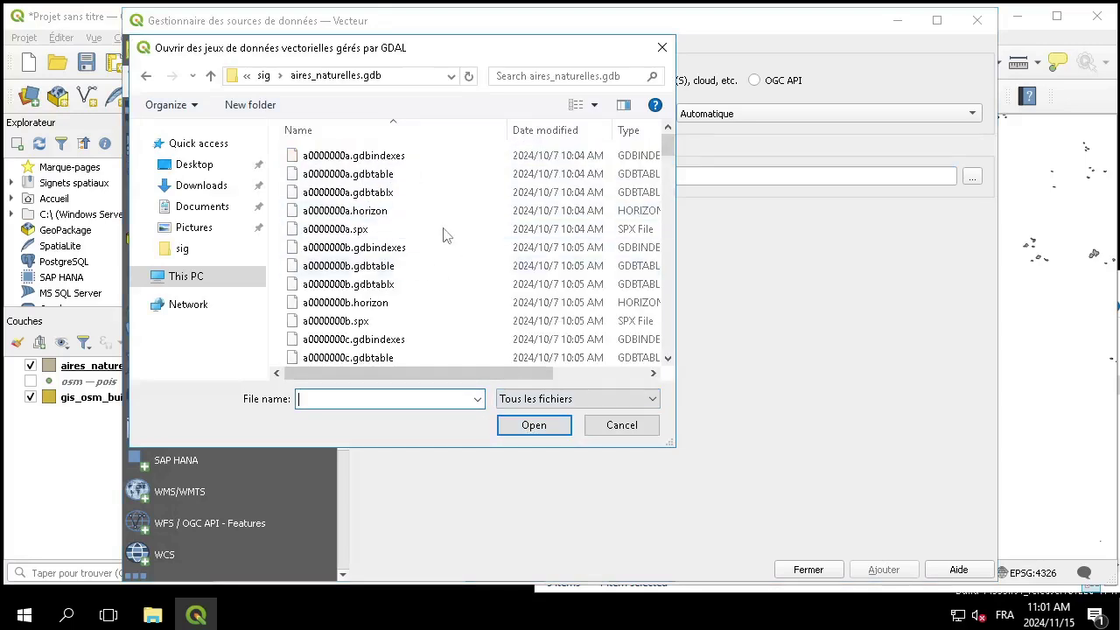
left_click(620, 425)
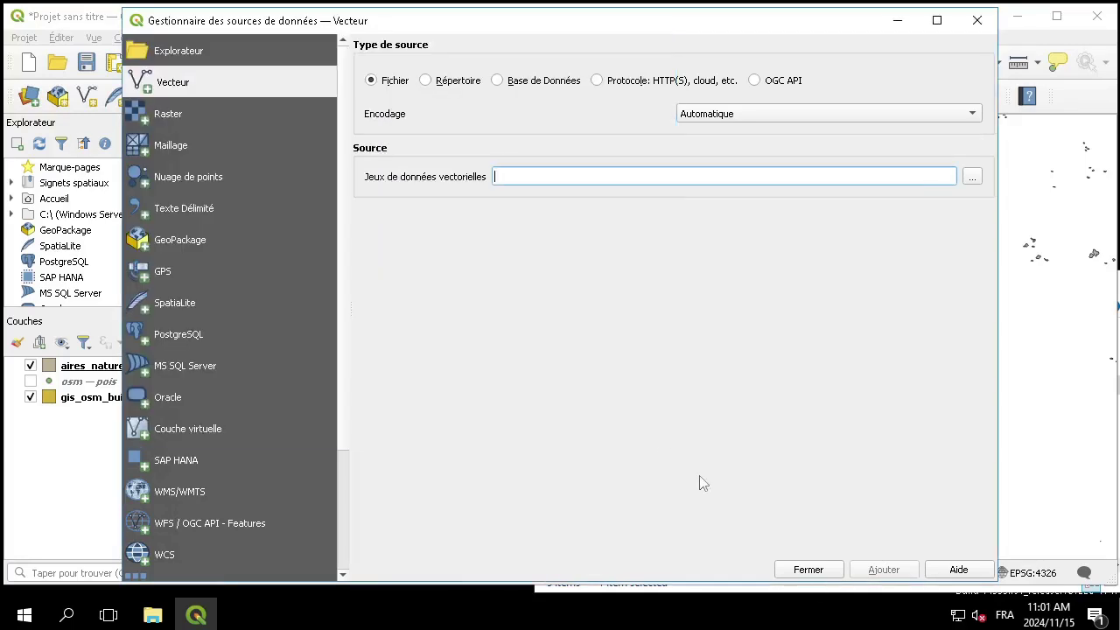
left_click(810, 569)
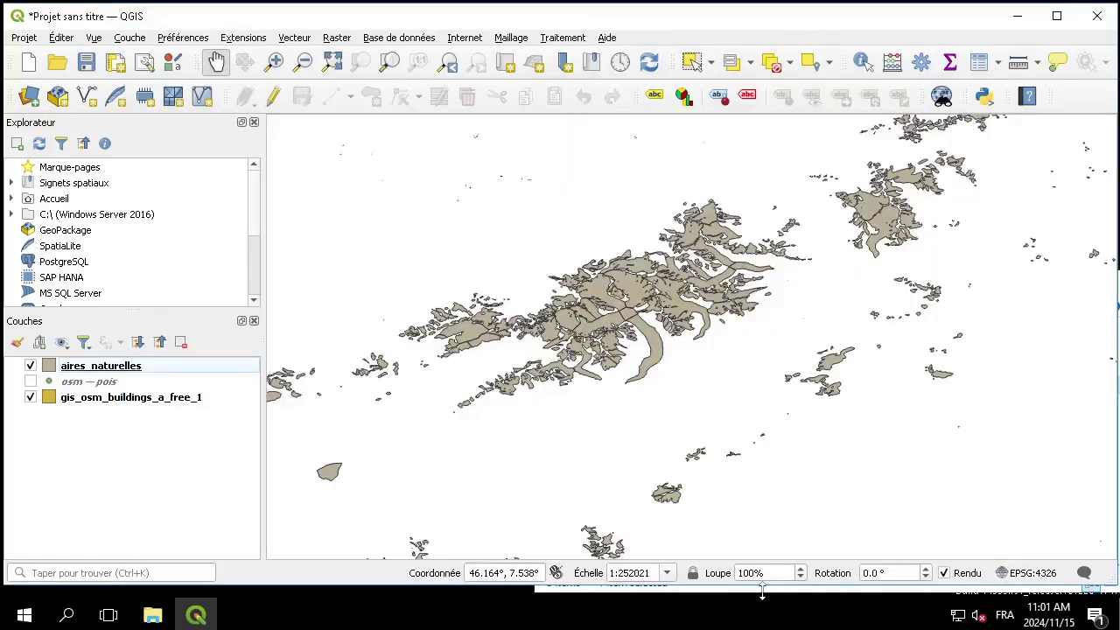
Bring the aires_naturelles.gdb folder from File Explorer into the project, adding only the Aires_naturelles polygon layer from GéographieUrbaine
left_click(762, 593)
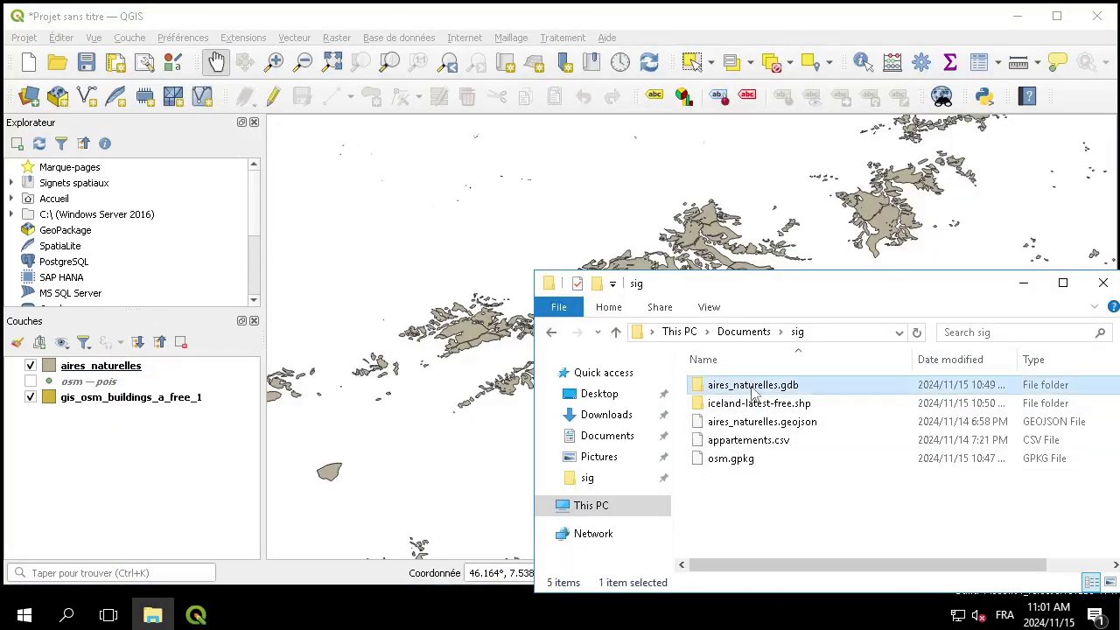
left_click_drag(758, 391, 200, 454)
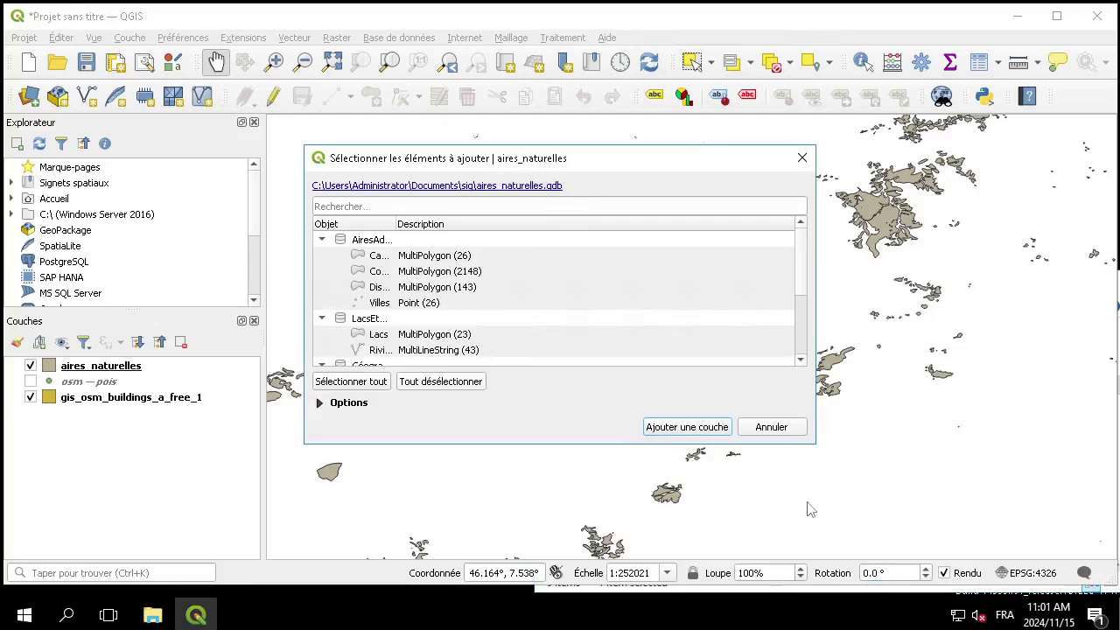
left_click_drag(814, 449, 838, 523)
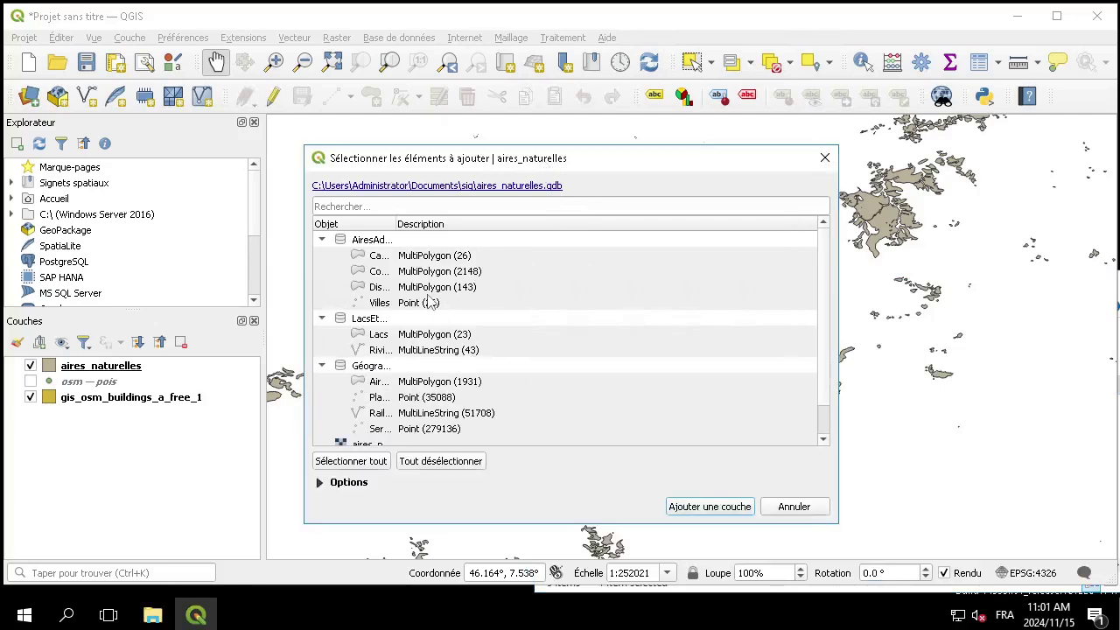
key("ctrl+a")
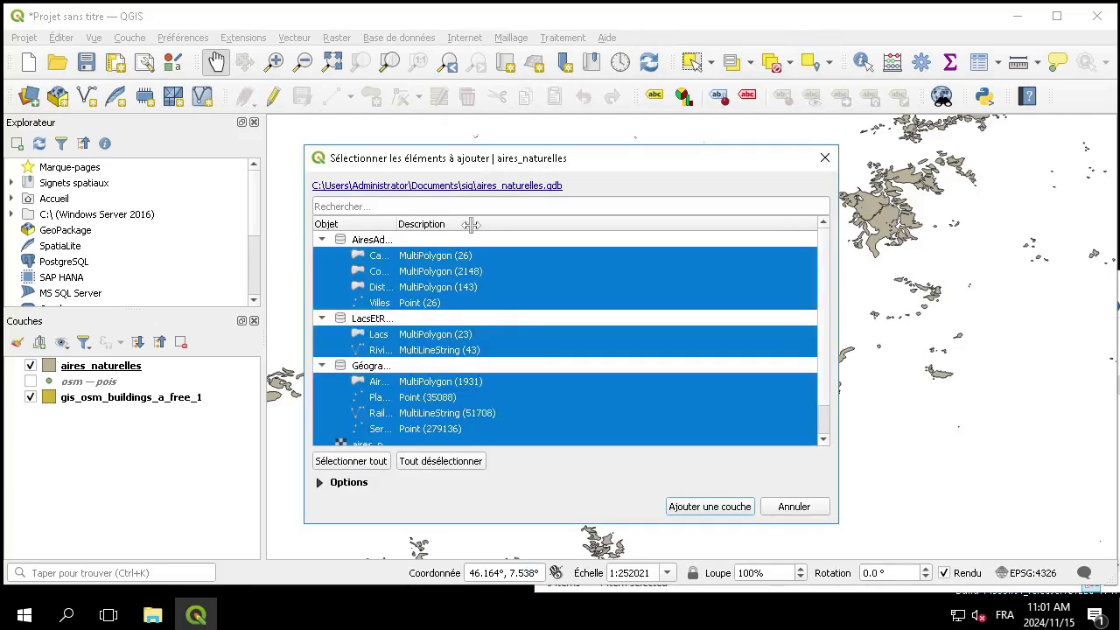
left_click_drag(470, 225, 484, 225)
left_click(432, 386)
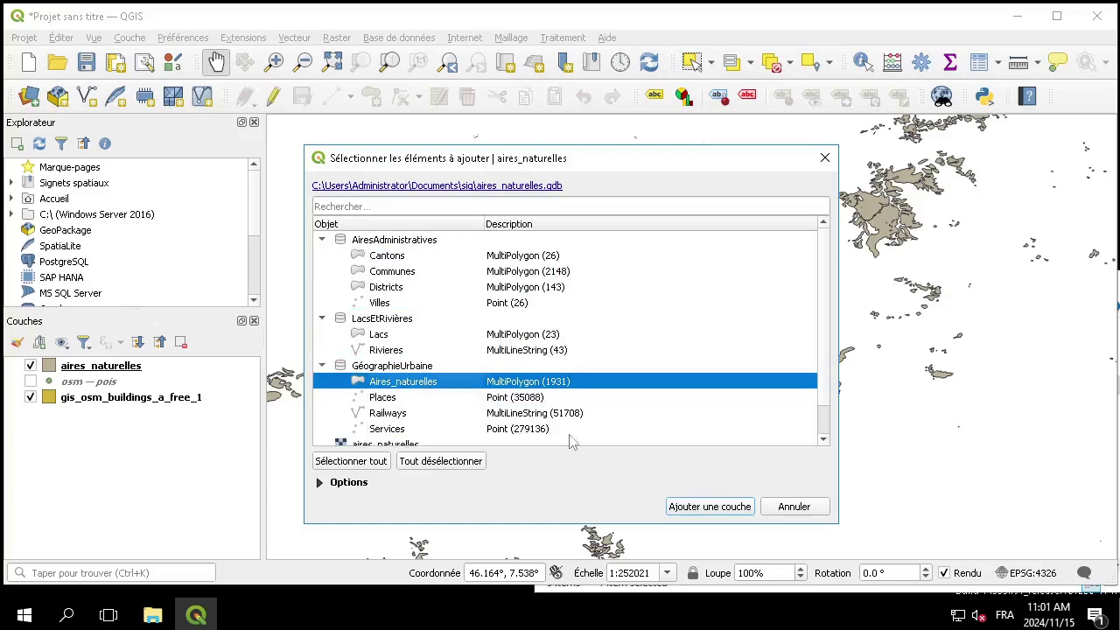
left_click(710, 507)
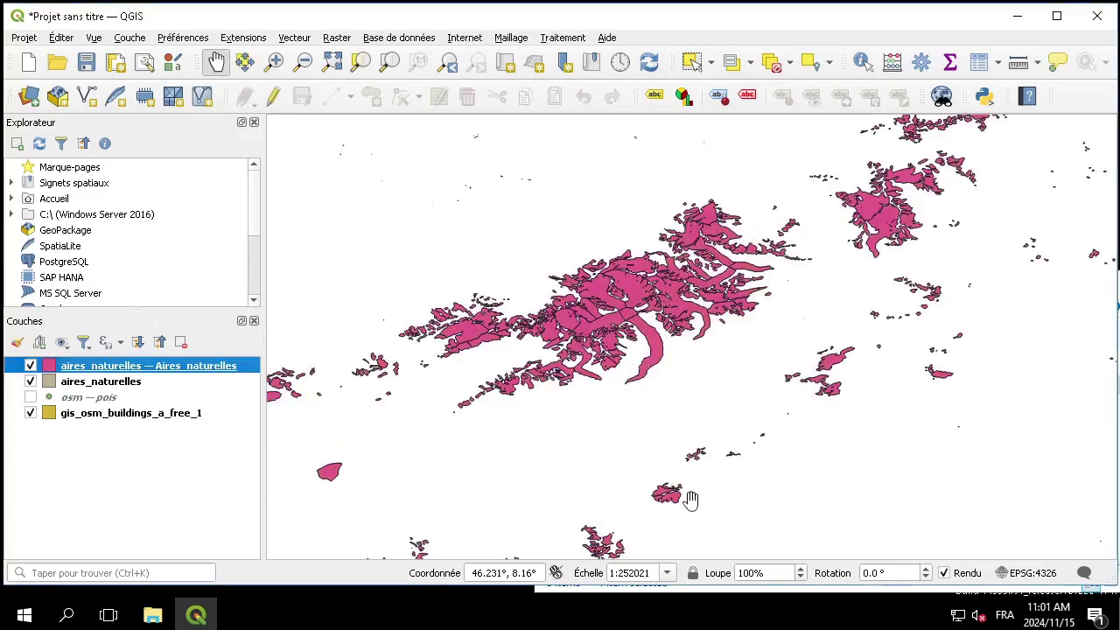
Hide the GeoJSON aires_naturelles layer and examine the geodatabase's natural area polygons up close
scroll(604, 283, "down", 1)
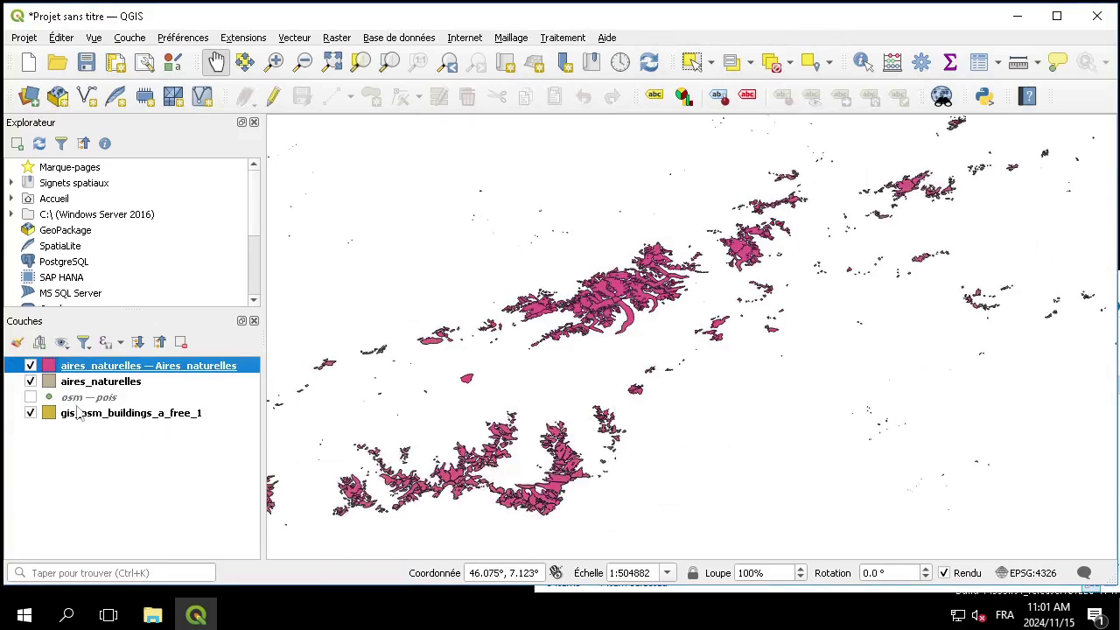
left_click(30, 382)
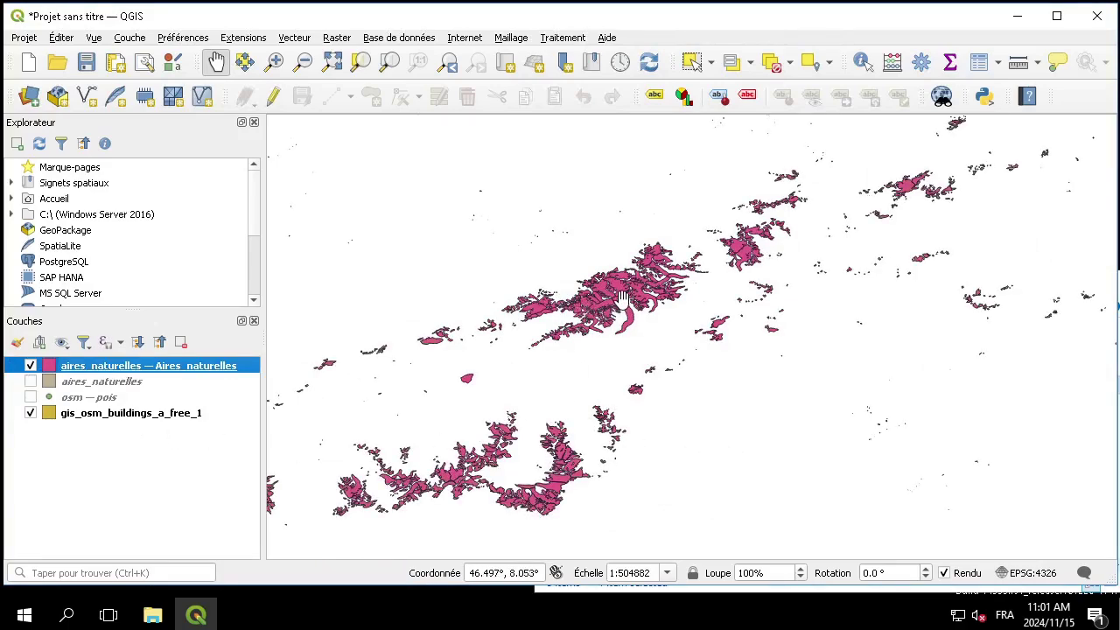
scroll(621, 299, "up", 3)
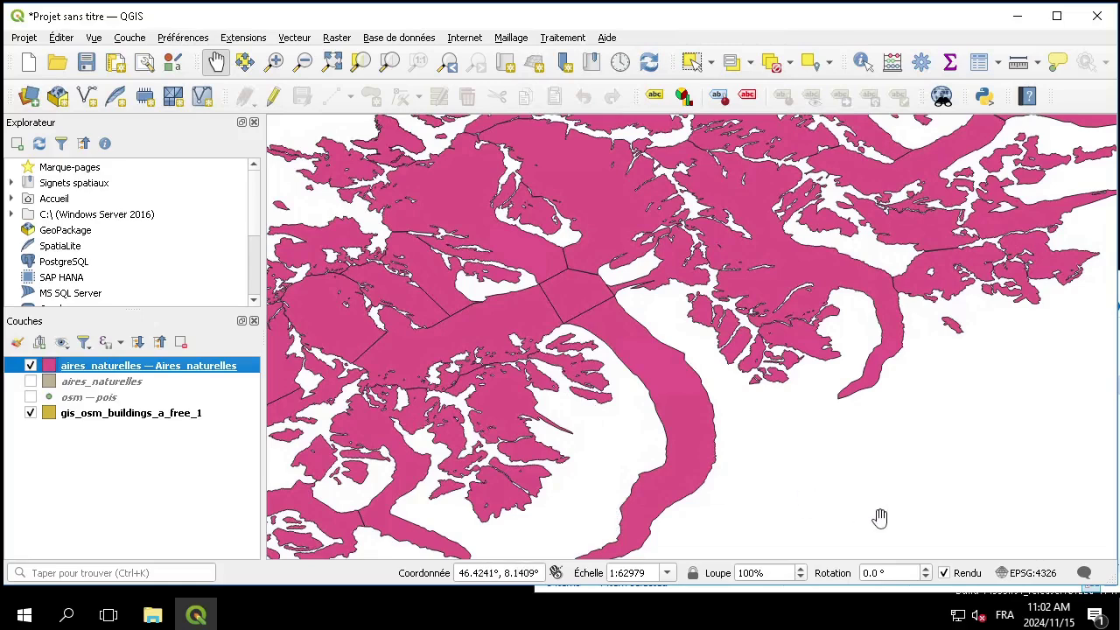
Open the iceland-latest-free.shp folder in File Explorer and select all the files that make up the gis_osm_buildings_a_free_1 shapefile
left_click(817, 596)
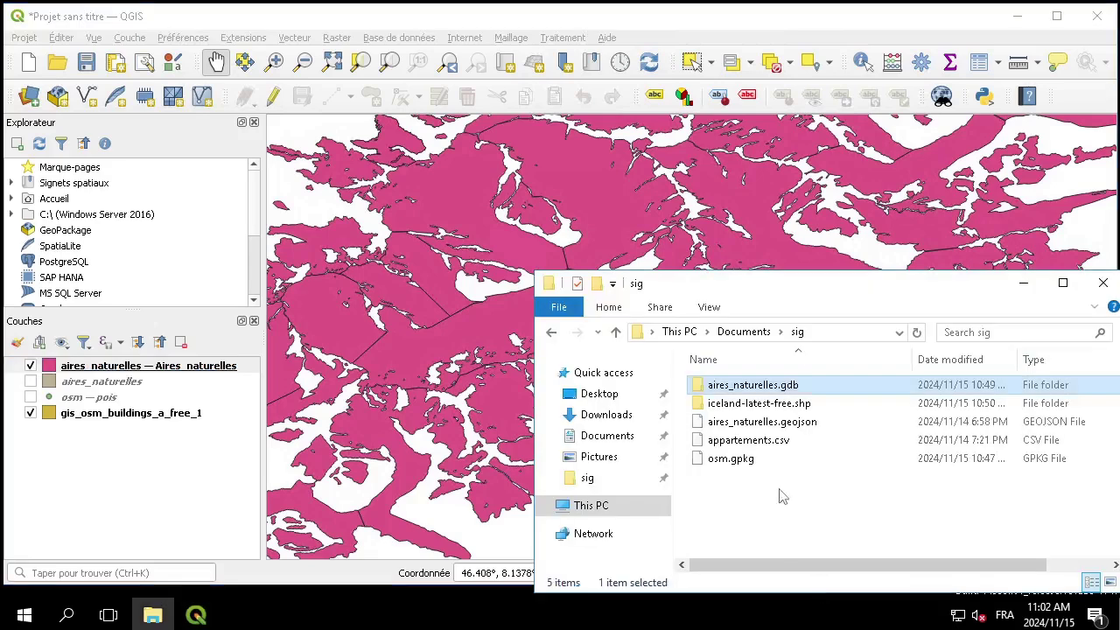
double_click(790, 407)
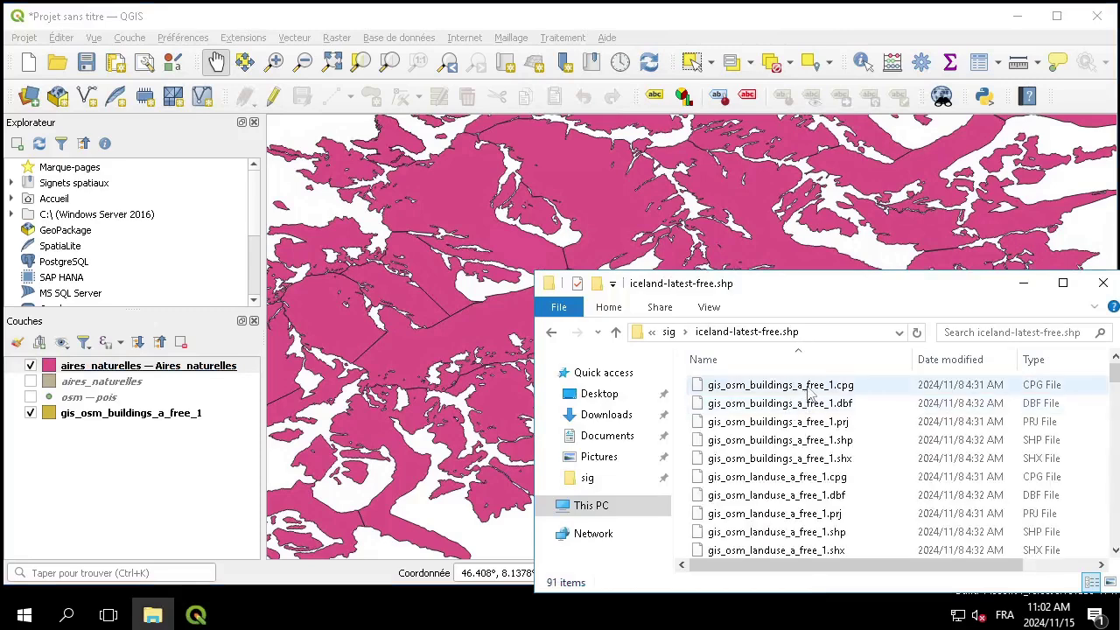
left_click(806, 389)
left_click(875, 468, "shift")
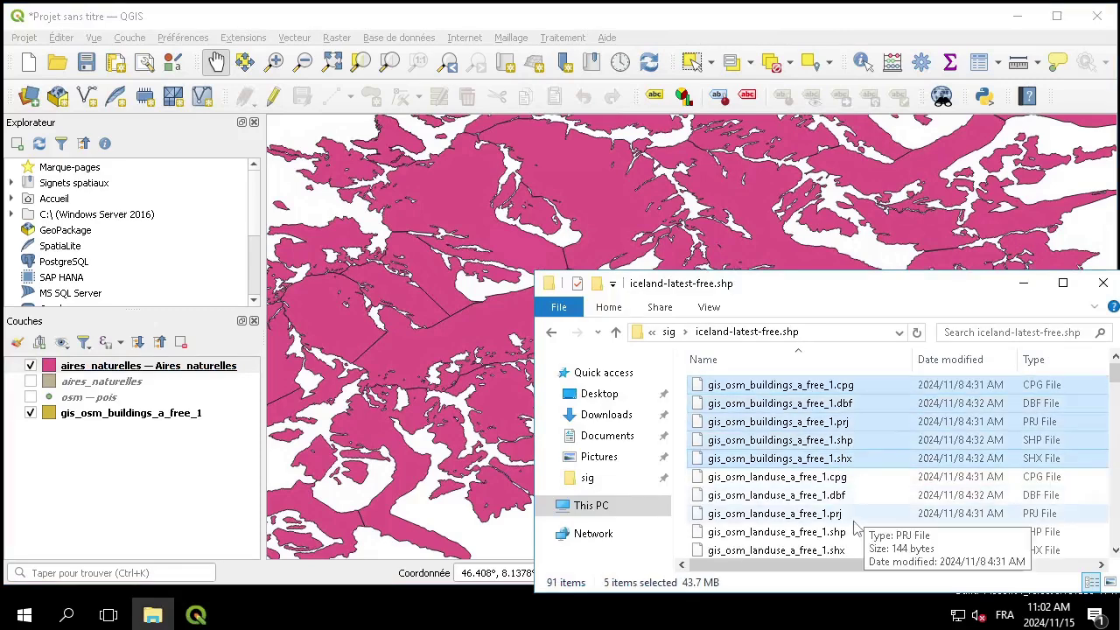